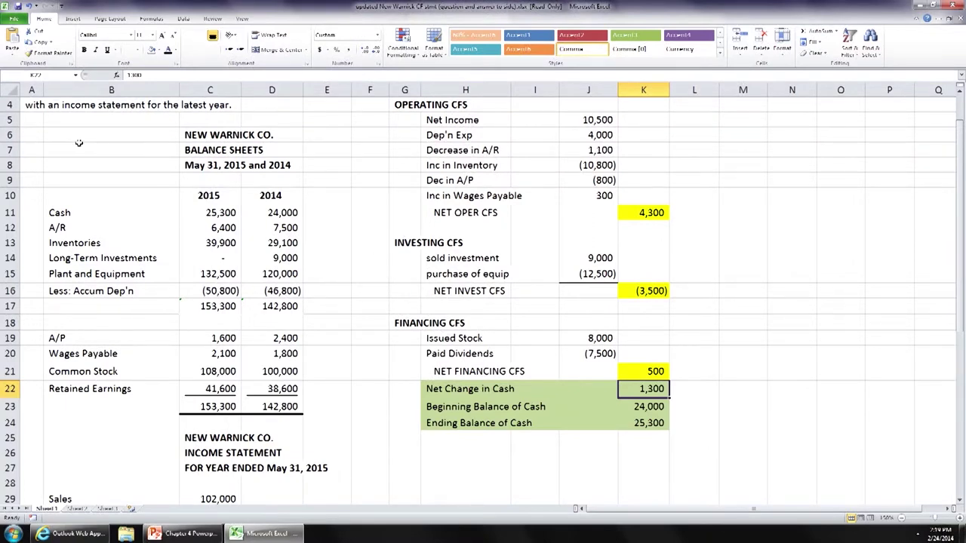
- Review the balance sheet accounts for both years, from Cash through Accumulated Depreciation to A/P
{"action": "left_click_drag", "start_coordinate": [38, 140], "coordinate": [326, 396]}
{"action": "left_click", "coordinate": [70, 214]}
{"action": "left_click", "coordinate": [68, 226]}
{"action": "left_click", "coordinate": [71, 246]}
{"action": "left_click", "coordinate": [78, 261]}
{"action": "left_click", "coordinate": [76, 279]}
{"action": "left_click", "coordinate": [79, 294]}
{"action": "left_click", "coordinate": [100, 345]}
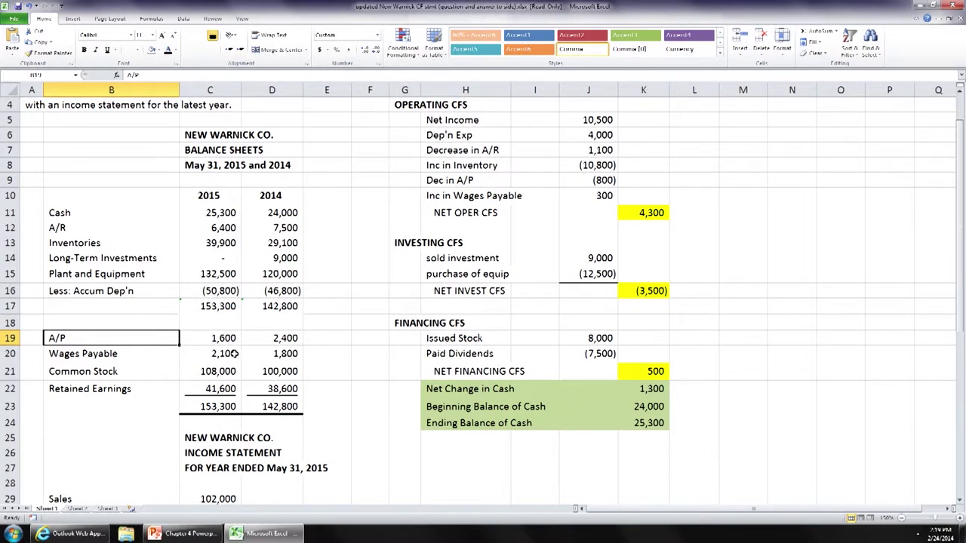
{"action": "key", "text": "Down"}
{"action": "key", "text": "Up"}
{"action": "key", "text": "Right"}
{"action": "key", "text": "Right"}
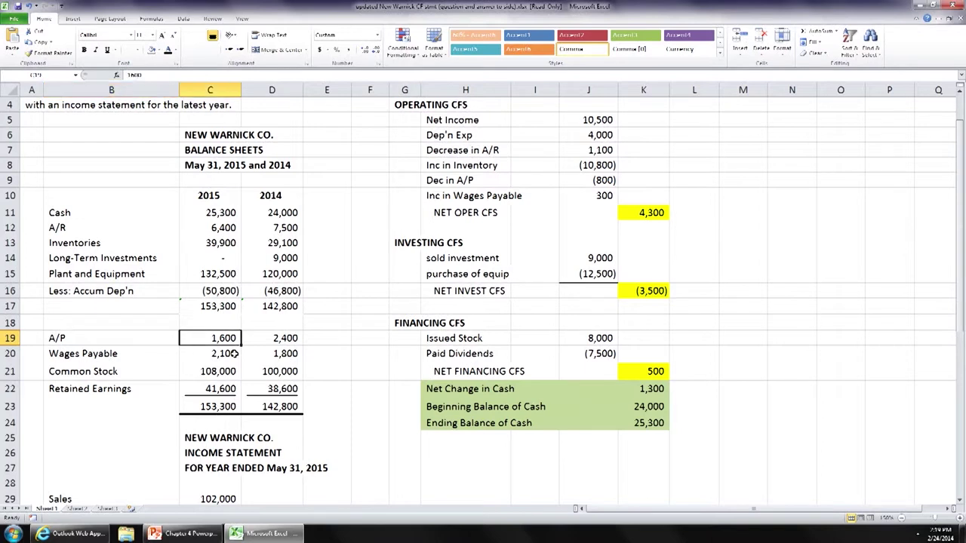
{"action": "key", "text": "Left"}
{"action": "key", "text": "Left"}
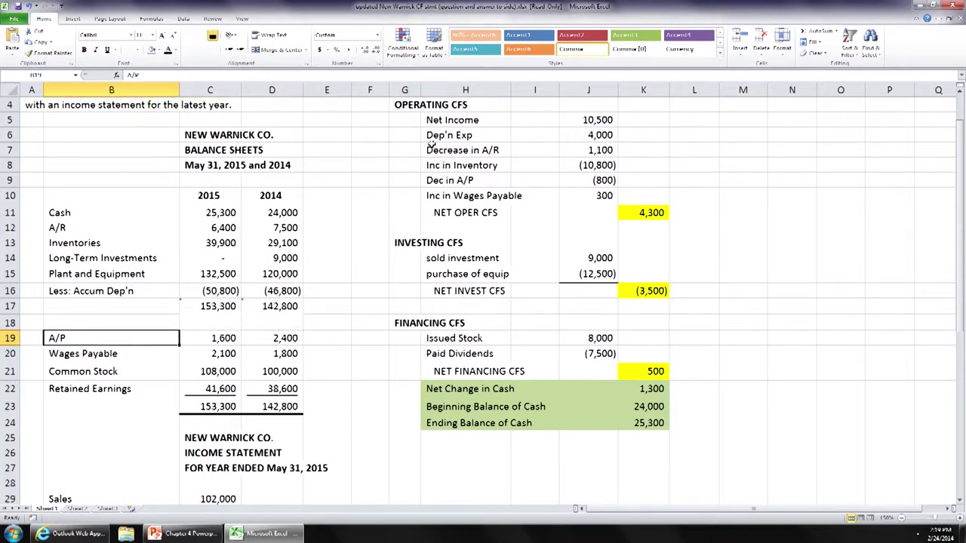
{"action": "scroll", "coordinate": [489, 141], "scroll_direction": "up", "scroll_amount": 1}
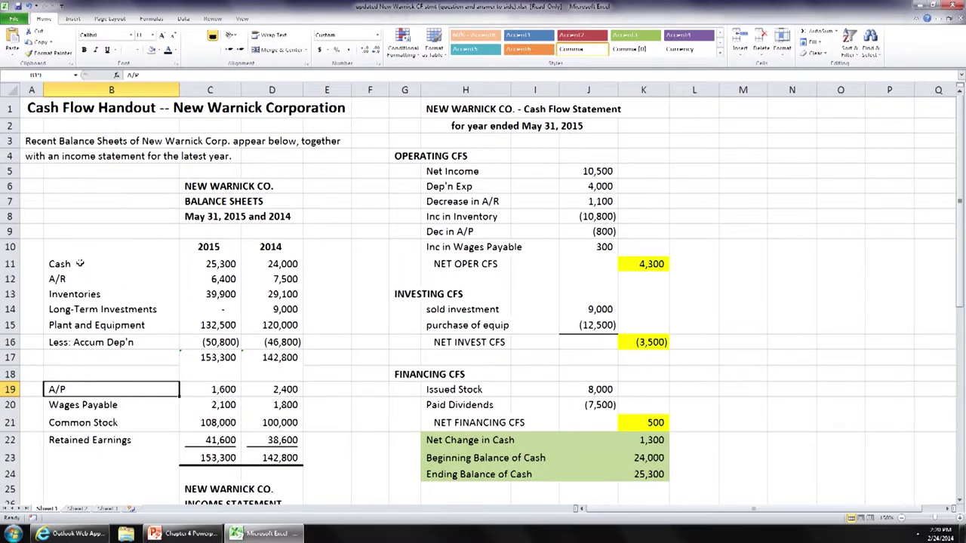
- Compare the Cash, A/R and Inventories rows of the balance sheet with their matching cash flow statement lines
{"action": "left_click_drag", "start_coordinate": [83, 264], "coordinate": [270, 266]}
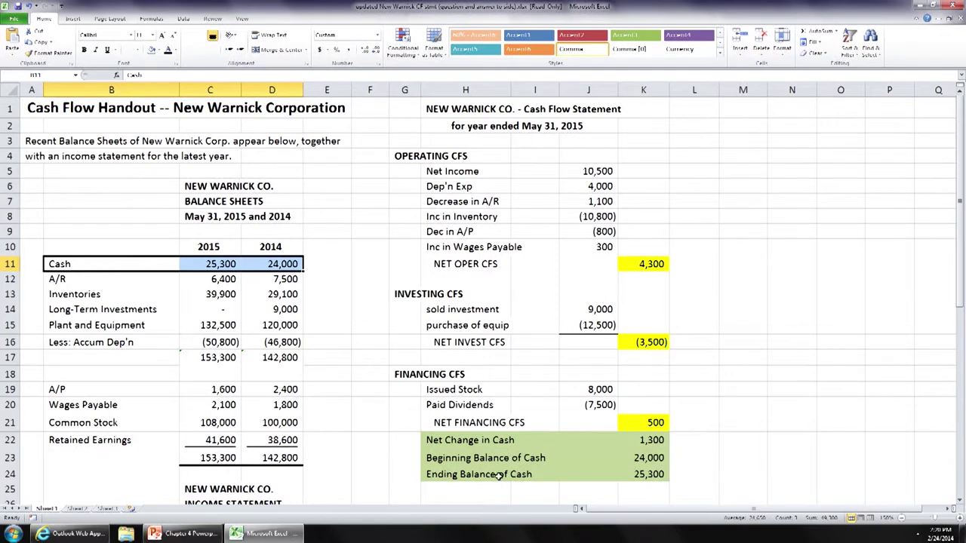
{"action": "left_click_drag", "start_coordinate": [432, 441], "coordinate": [639, 473]}
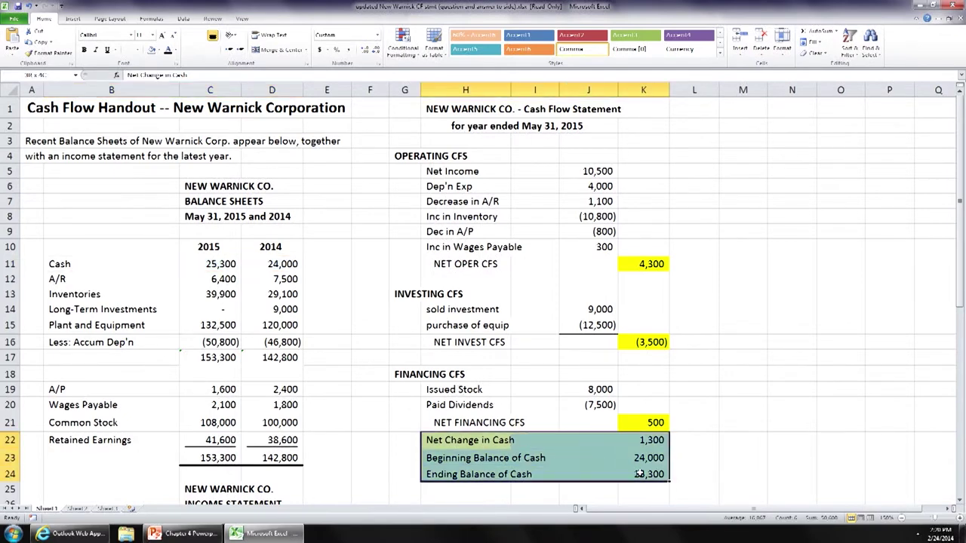
{"action": "left_click", "coordinate": [343, 324]}
{"action": "left_click", "coordinate": [117, 281]}
{"action": "left_click_drag", "start_coordinate": [117, 282], "coordinate": [270, 282]}
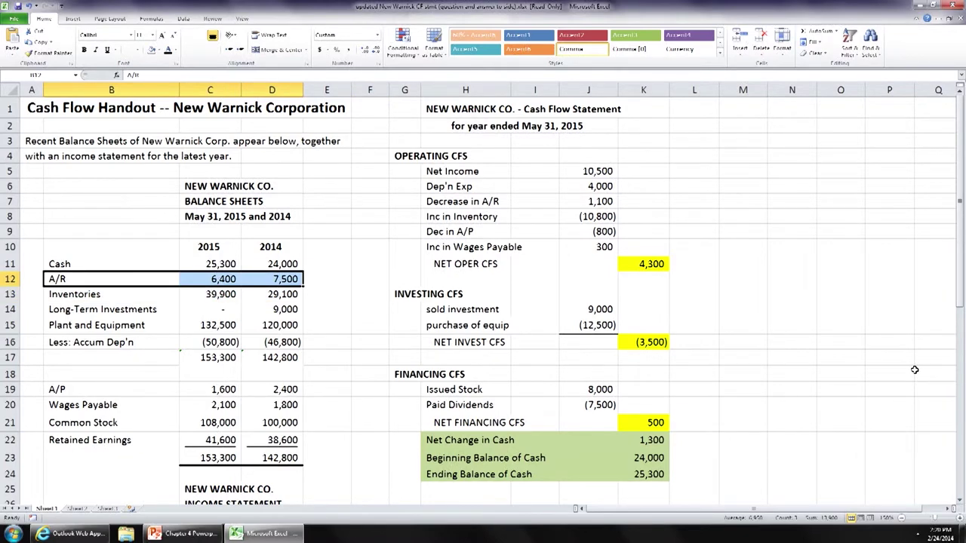
{"action": "left_click_drag", "start_coordinate": [464, 201], "coordinate": [577, 201]}
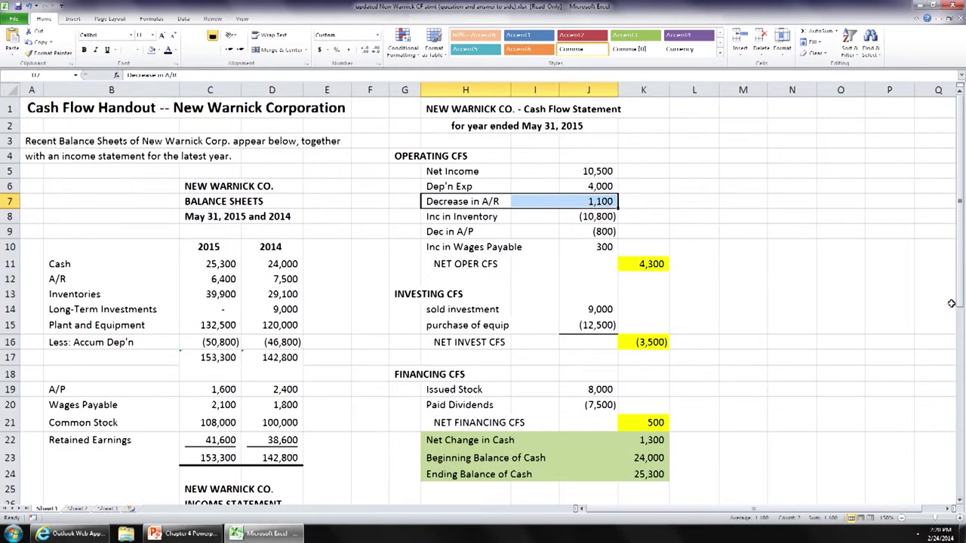
{"action": "left_click", "coordinate": [131, 296]}
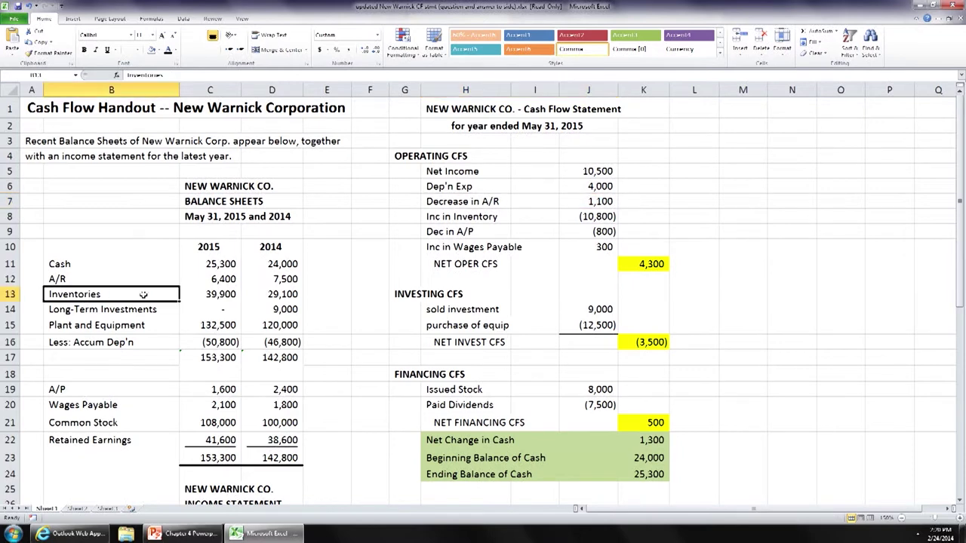
{"action": "left_click_drag", "start_coordinate": [131, 296], "coordinate": [261, 297]}
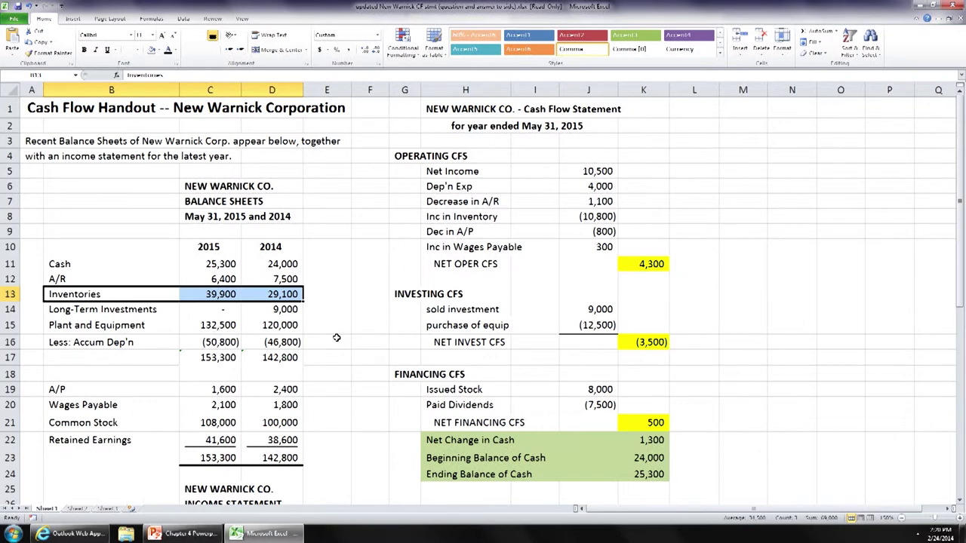
{"action": "left_click_drag", "start_coordinate": [455, 219], "coordinate": [587, 216]}
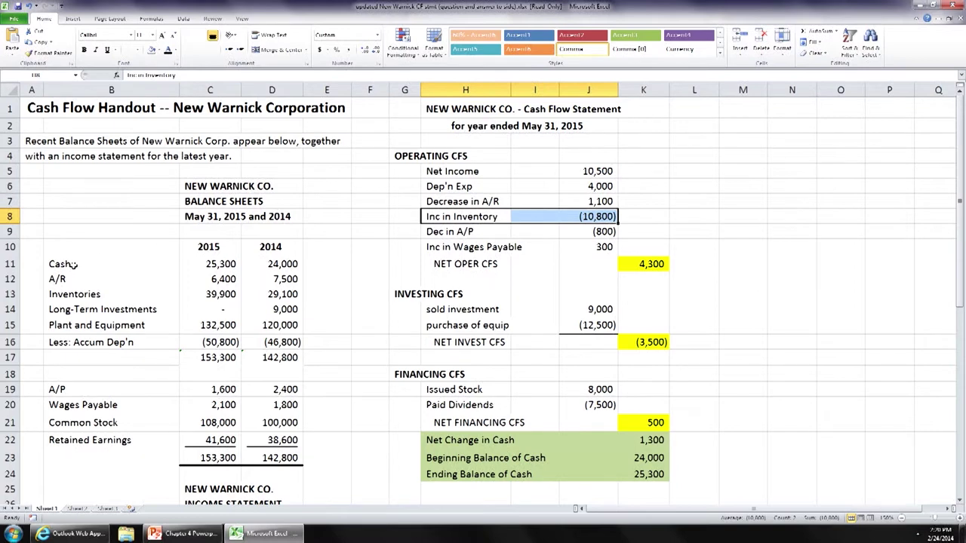
- Compare Long-Term Investments and Plant and Equipment with the investing cash flow lines, and examine the Accumulated Depreciation balances
{"action": "left_click_drag", "start_coordinate": [76, 309], "coordinate": [286, 314]}
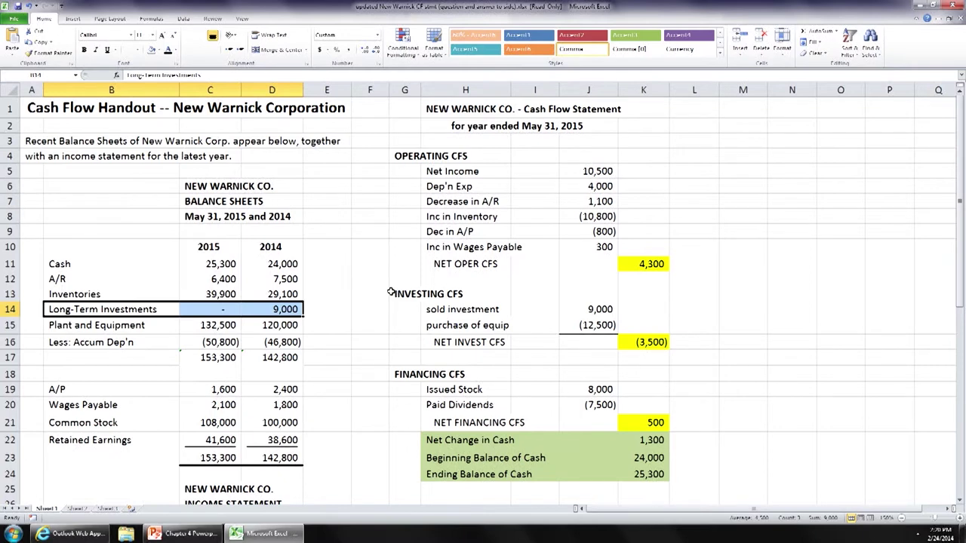
{"action": "left_click_drag", "start_coordinate": [461, 311], "coordinate": [573, 313]}
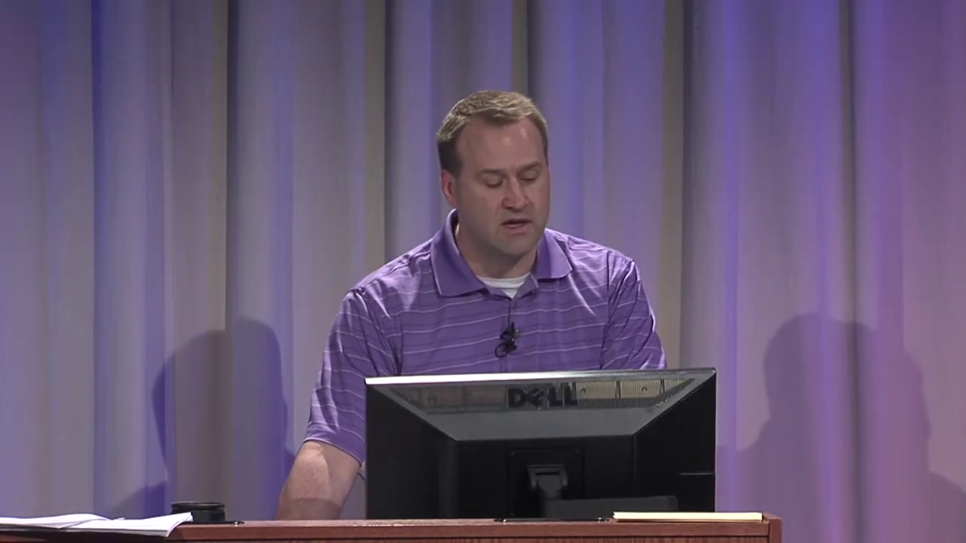
{"action": "left_click_drag", "start_coordinate": [219, 325], "coordinate": [285, 330]}
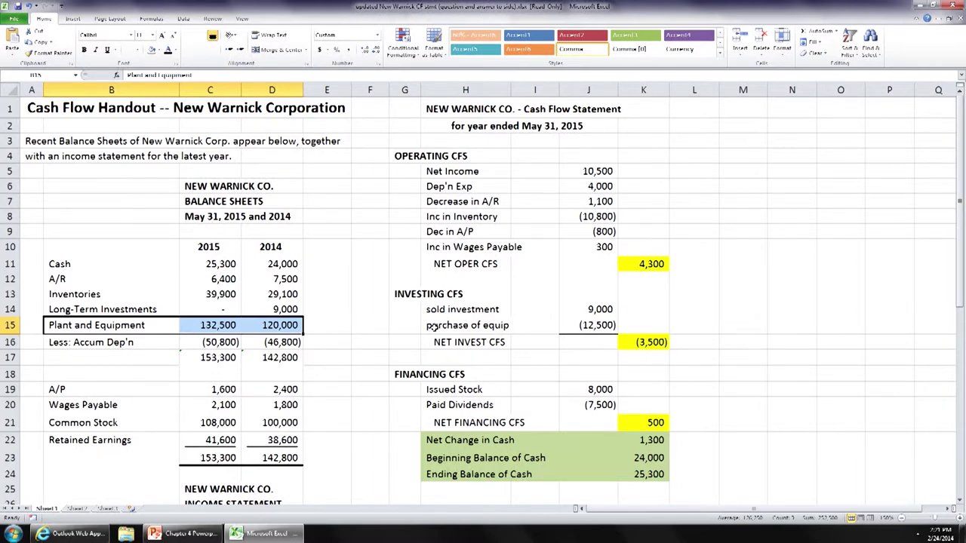
{"action": "left_click_drag", "start_coordinate": [452, 329], "coordinate": [579, 330]}
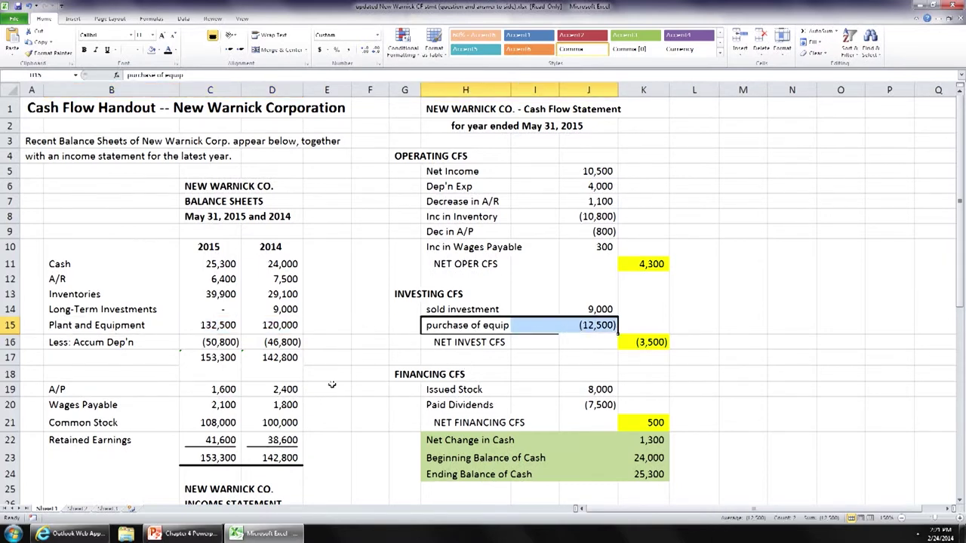
{"action": "left_click_drag", "start_coordinate": [224, 341], "coordinate": [336, 361]}
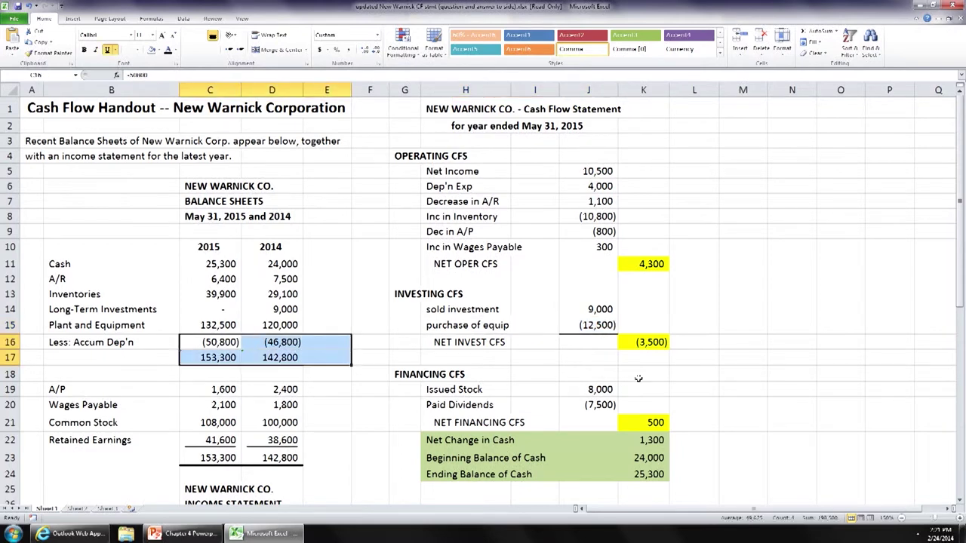
{"action": "left_click", "coordinate": [164, 342]}
{"action": "left_click_drag", "start_coordinate": [205, 342], "coordinate": [286, 342]}
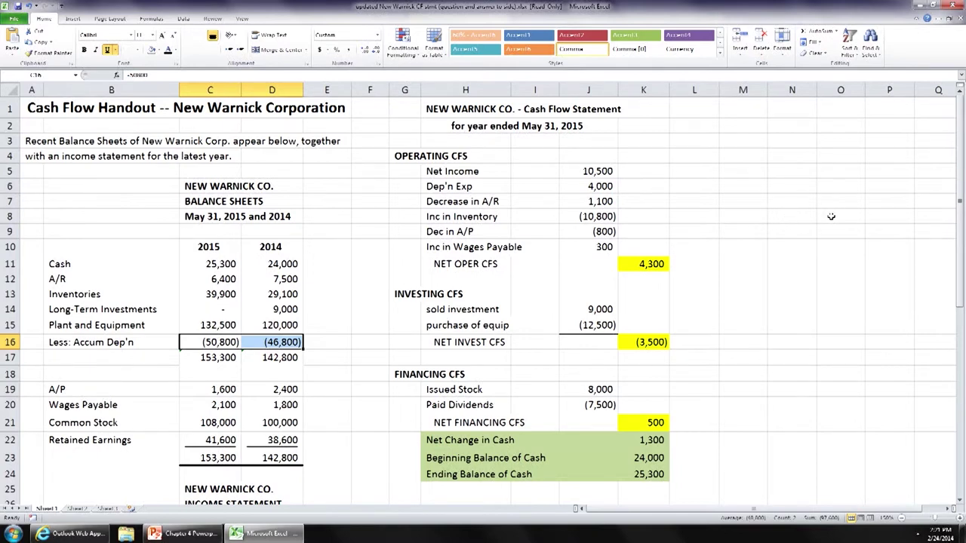
- Draw a blank T-account with a bottom border on N8:O8 and a left border on O9:O12
{"action": "left_click_drag", "start_coordinate": [800, 218], "coordinate": [839, 217]}
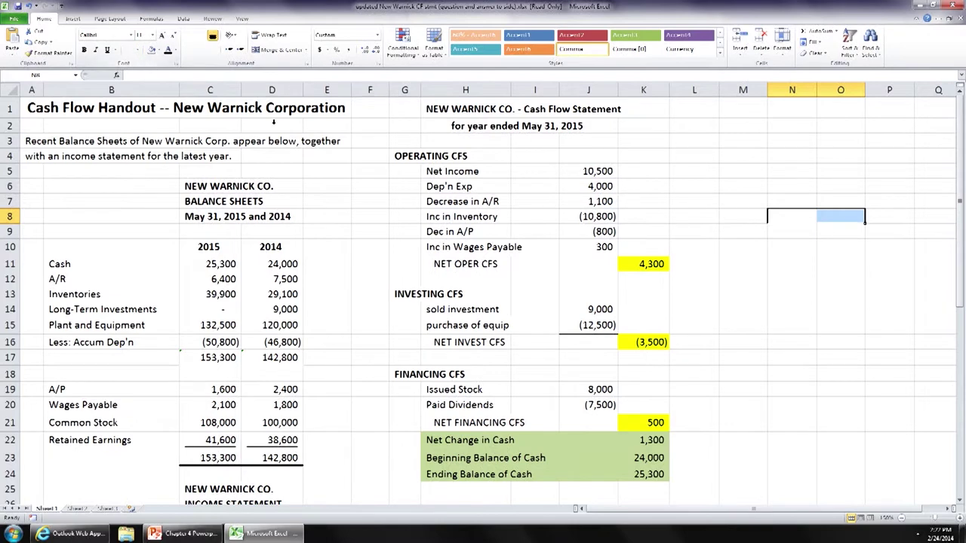
{"action": "left_click", "coordinate": [836, 237]}
{"action": "left_click_drag", "start_coordinate": [835, 239], "coordinate": [834, 280]}
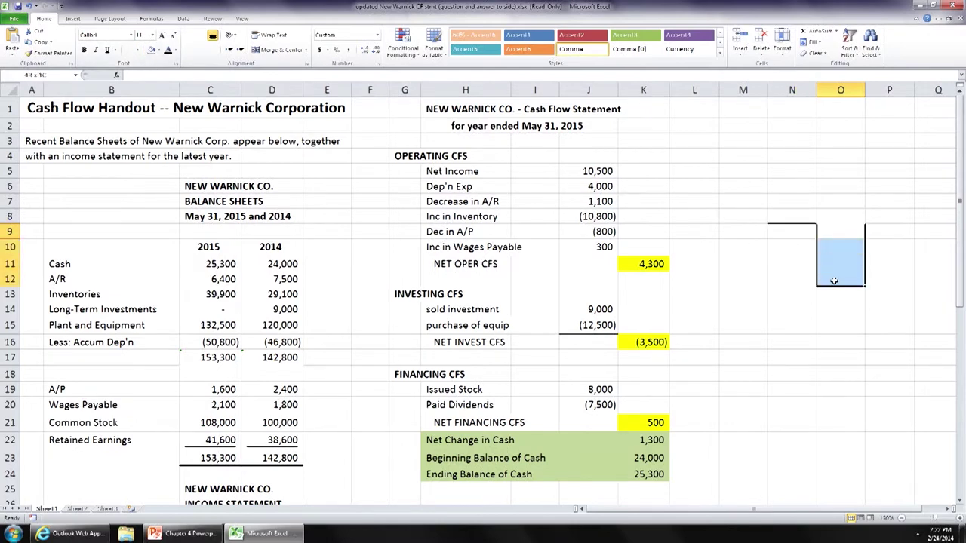
{"action": "left_click", "coordinate": [159, 49]}
{"action": "left_click", "coordinate": [211, 94]}
- Fill the T-account area N7:O13 with white to hide its gridlines
{"action": "left_click", "coordinate": [836, 200]}
{"action": "left_click_drag", "start_coordinate": [783, 203], "coordinate": [839, 295]}
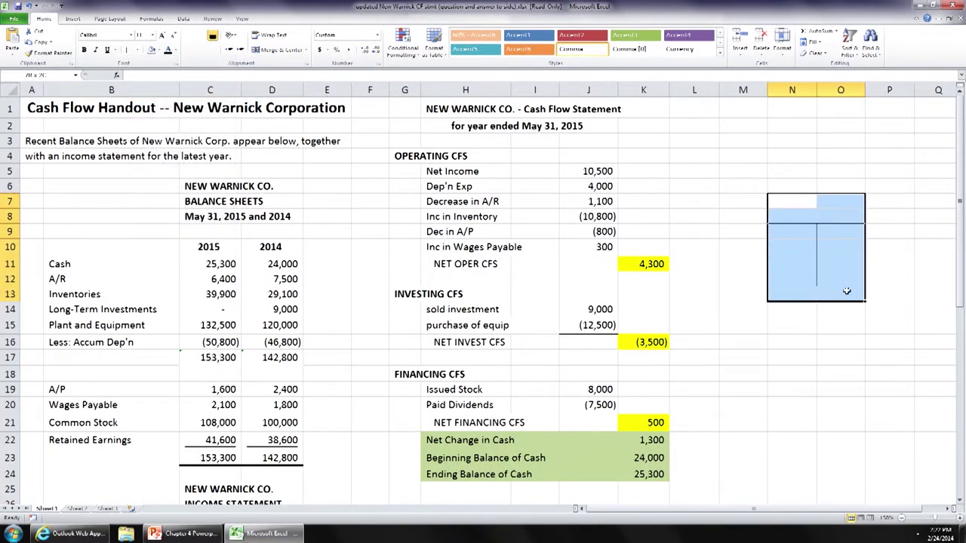
{"action": "left_click", "coordinate": [158, 50]}
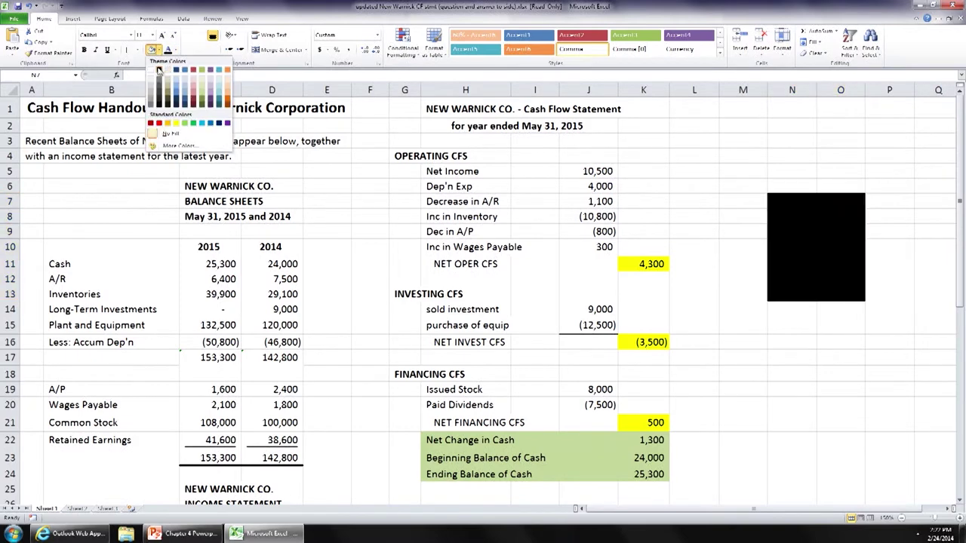
{"action": "left_click", "coordinate": [158, 70]}
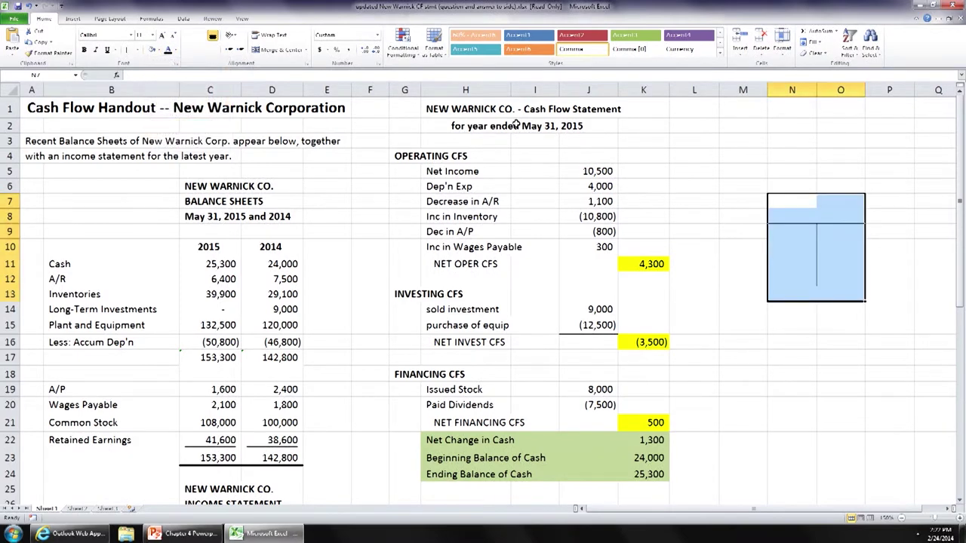
- Title the T-account "Accum Dep'n" in N8, with leading spaces so it sits centered over both columns
{"action": "left_click", "coordinate": [799, 220]}
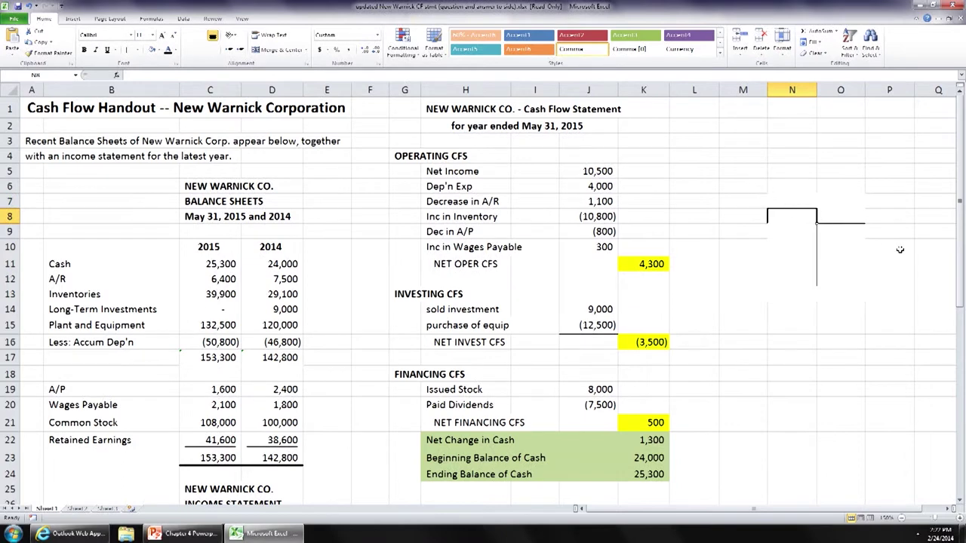
{"action": "type", "text": "acc"}
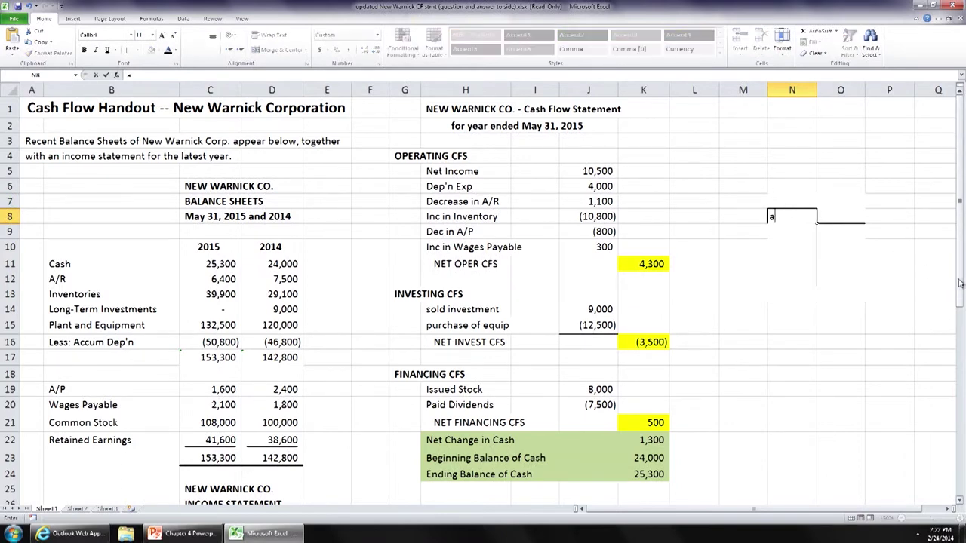
{"action": "key", "text": "BackSpace"}
{"action": "key", "text": "BackSpace"}
{"action": "key", "text": "BackSpace"}
{"action": "type", "text": "Accum Dep'n"}
{"action": "key", "text": "Return"}
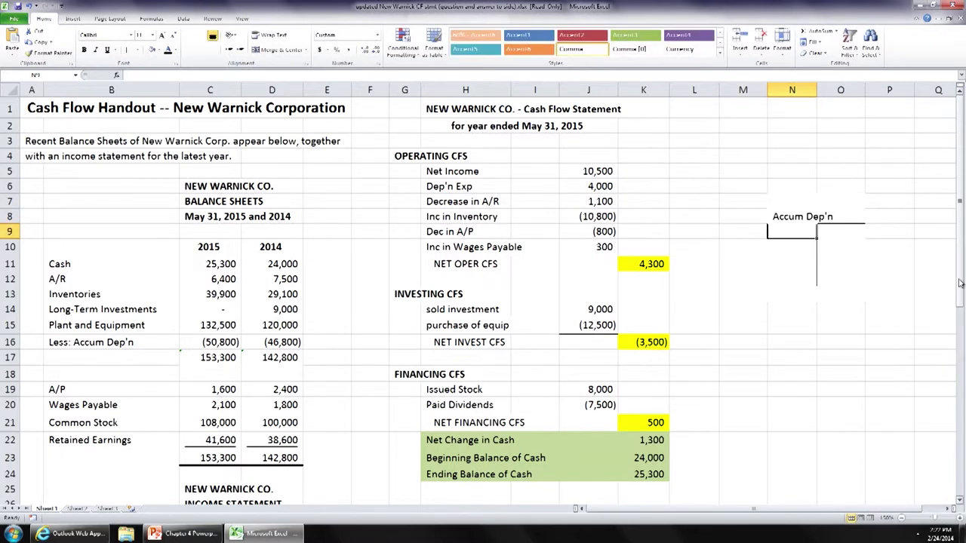
{"action": "key", "text": "Up"}
{"action": "key", "text": "F2"}
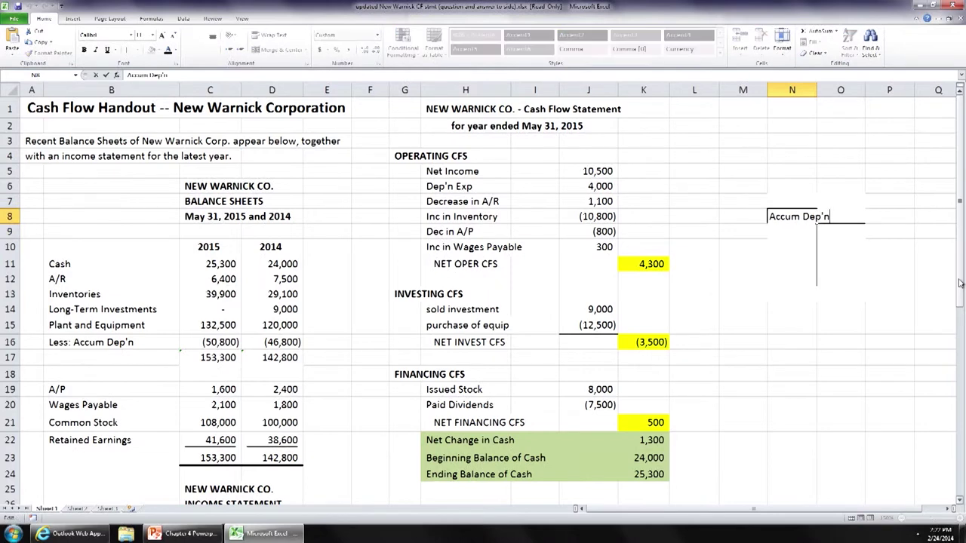
{"action": "key", "text": "Home"}
{"action": "key", "text": "Return"}
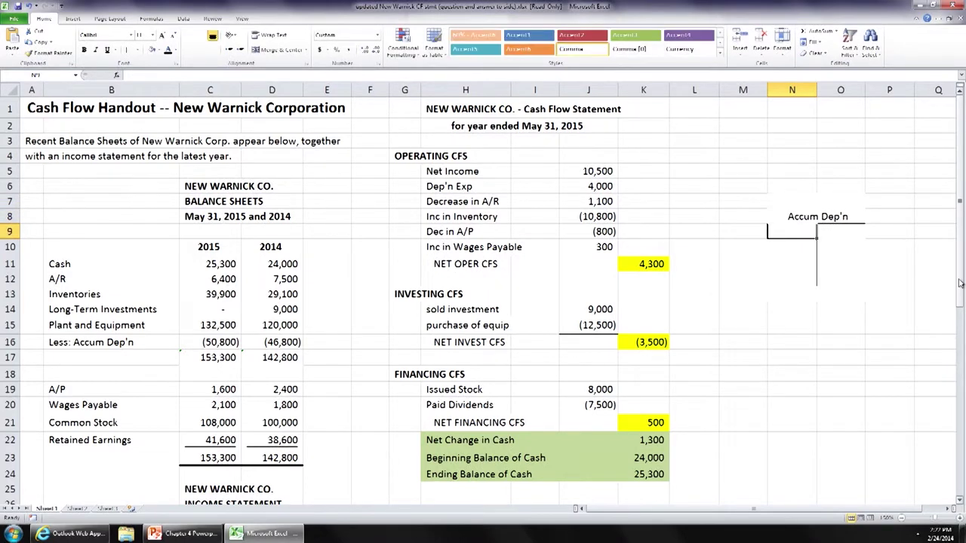
- Enter the beginning balance 46,800 in O9 and the ending balance 50,800 in O12 of the T-account
{"action": "left_click_drag", "start_coordinate": [913, 197], "coordinate": [934, 200]}
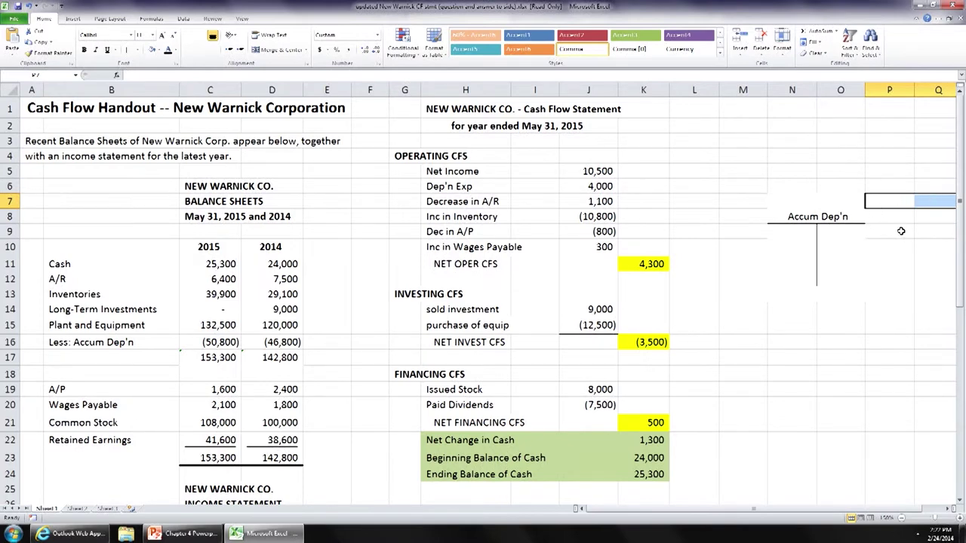
{"action": "left_click", "coordinate": [847, 238]}
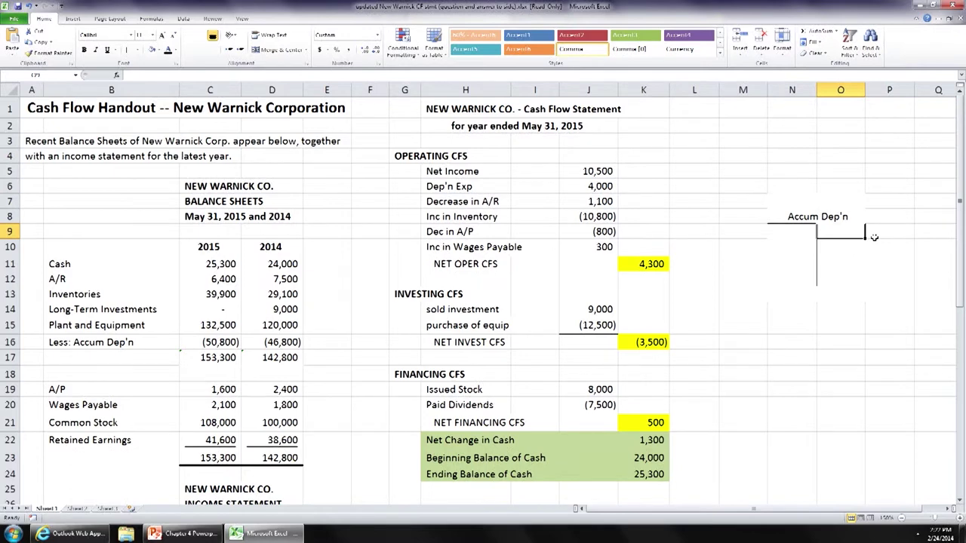
{"action": "type", "text": "46800"}
{"action": "key", "text": "Return"}
{"action": "key", "text": "Down"}
{"action": "key", "text": "Down"}
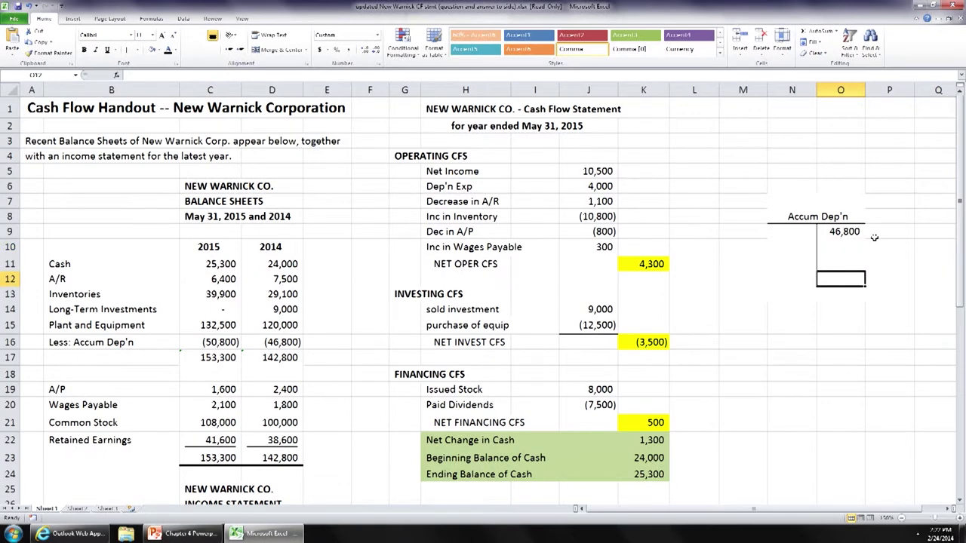
{"action": "type", "text": "50800"}
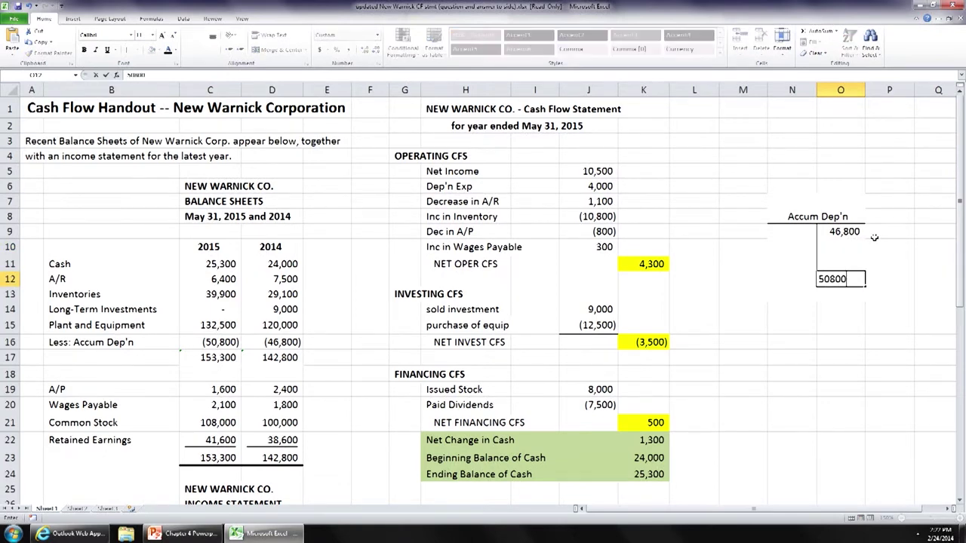
{"action": "key", "text": "Return"}
{"action": "left_click_drag", "start_coordinate": [797, 275], "coordinate": [839, 278]}
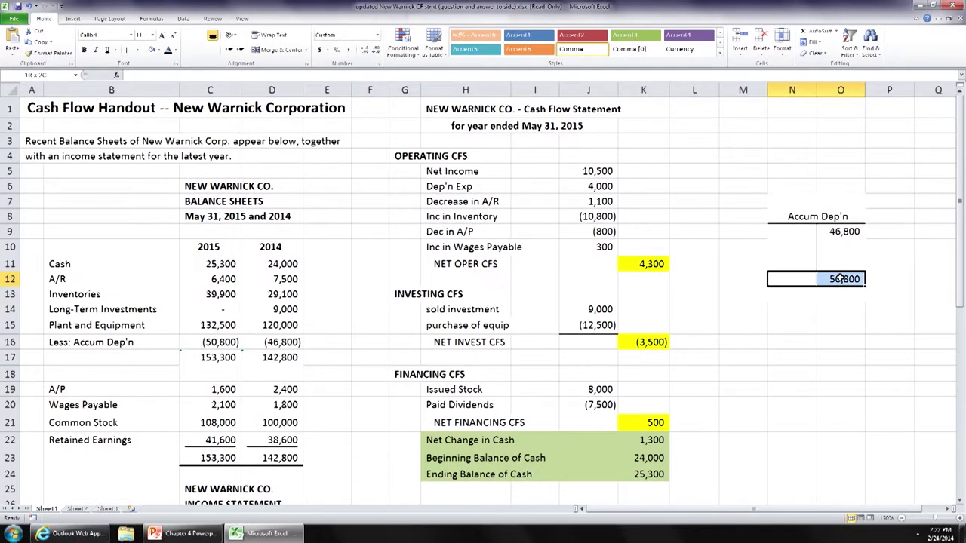
{"action": "left_click", "coordinate": [140, 51]}
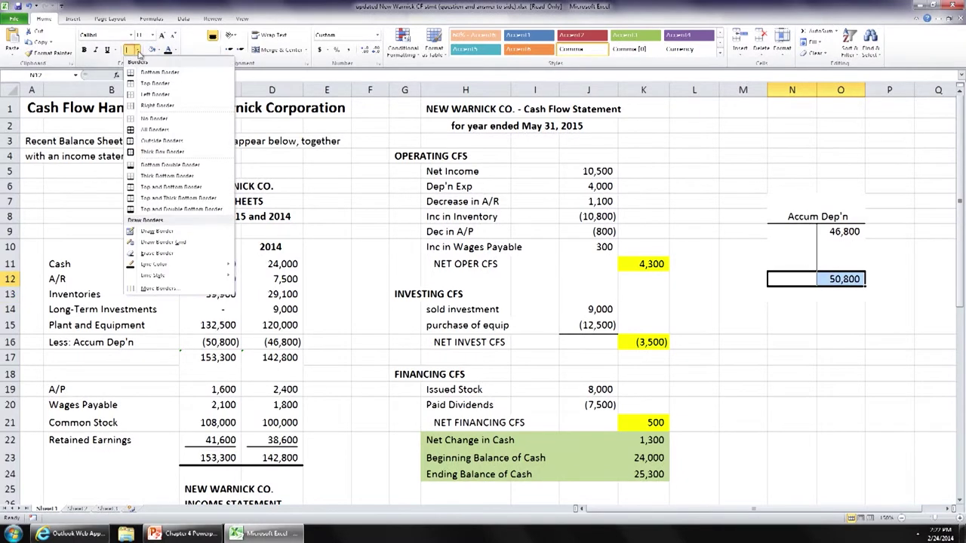
{"action": "left_click", "coordinate": [819, 373]}
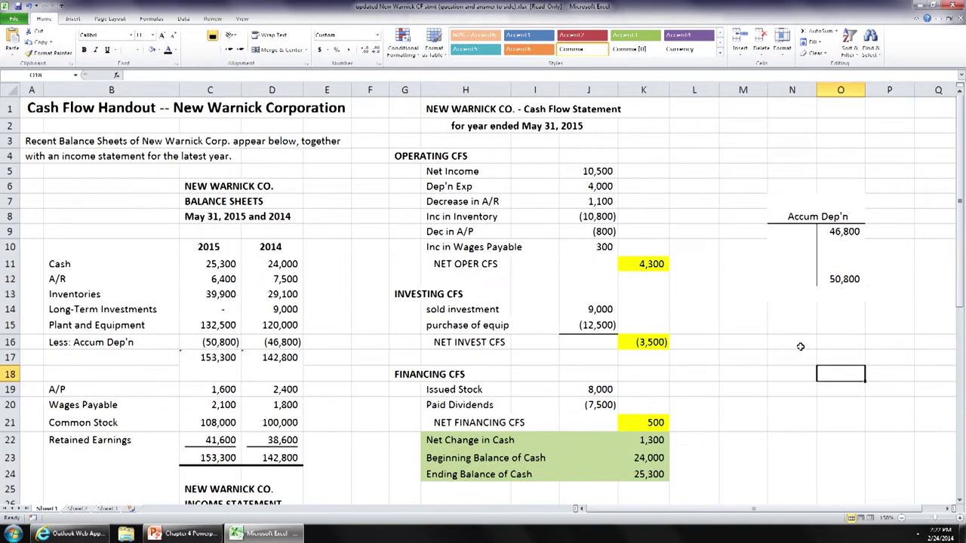
{"action": "left_click", "coordinate": [902, 264]}
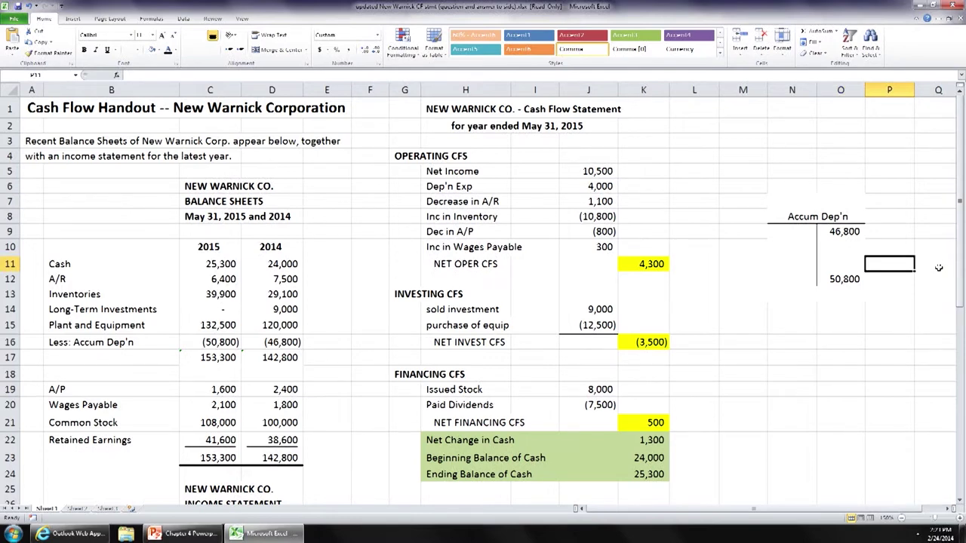
- Label the T-account's credit entry "Dep'n Exp" in P11 and enter its amount of 4,000 in O11
{"action": "type", "text": "De"}
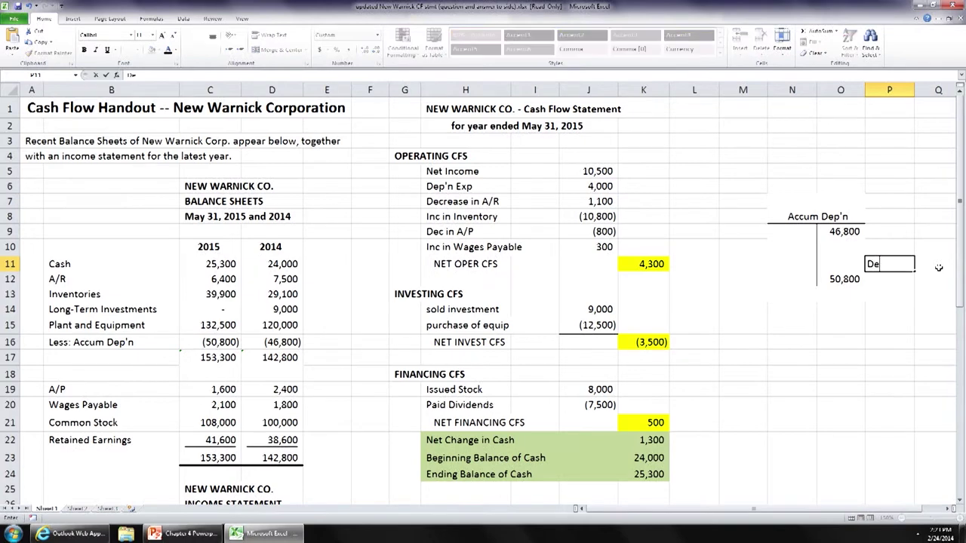
{"action": "type", "text": "p'n Exp"}
{"action": "key", "text": "Return"}
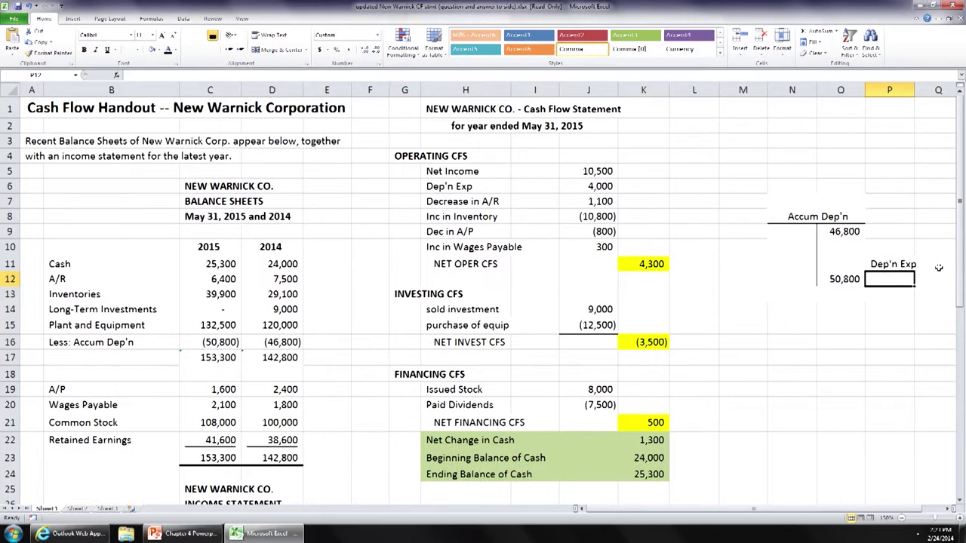
{"action": "key", "text": "Up"}
{"action": "key", "text": "Left"}
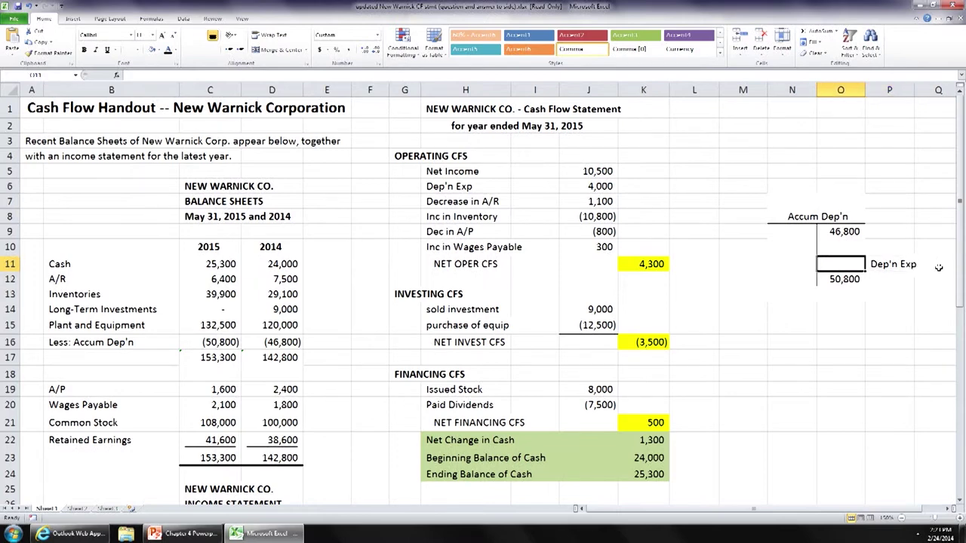
{"action": "type", "text": "4000"}
{"action": "key", "text": "Return"}
- Review the income statement's depreciation expense and the additional information on Plant & Equipment disposals against the Accum Dep'n T-account
{"action": "key", "text": "Left"}
{"action": "key", "text": "Left"}
{"action": "key", "text": "Left"}
{"action": "key", "text": "Left"}
{"action": "key", "text": "Left"}
{"action": "key", "text": "Left"}
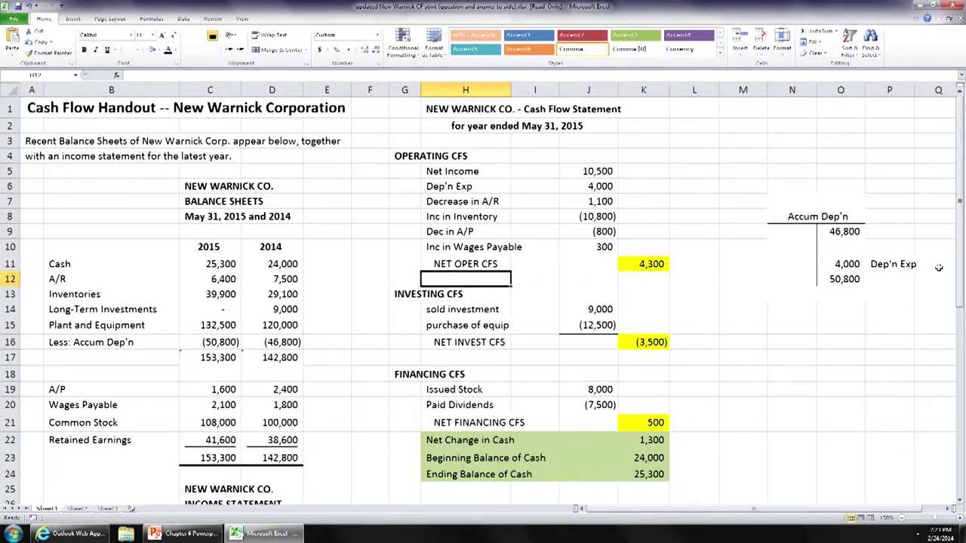
{"action": "key", "text": "Left"}
{"action": "key", "text": "Left"}
{"action": "key", "text": "Down"}
{"action": "key", "text": "Down"}
{"action": "key", "text": "Down"}
{"action": "key", "text": "Down"}
{"action": "key", "text": "Down"}
{"action": "key", "text": "Down"}
{"action": "key", "text": "Down"}
{"action": "key", "text": "Down"}
{"action": "key", "text": "Down"}
{"action": "key", "text": "Down"}
{"action": "key", "text": "Down"}
{"action": "key", "text": "Down"}
{"action": "key", "text": "Down"}
{"action": "key", "text": "Down"}
{"action": "key", "text": "Down"}
{"action": "key", "text": "Down"}
{"action": "key", "text": "Down"}
{"action": "key", "text": "Down"}
{"action": "key", "text": "Down"}
{"action": "key", "text": "Down"}
{"action": "key", "text": "Down"}
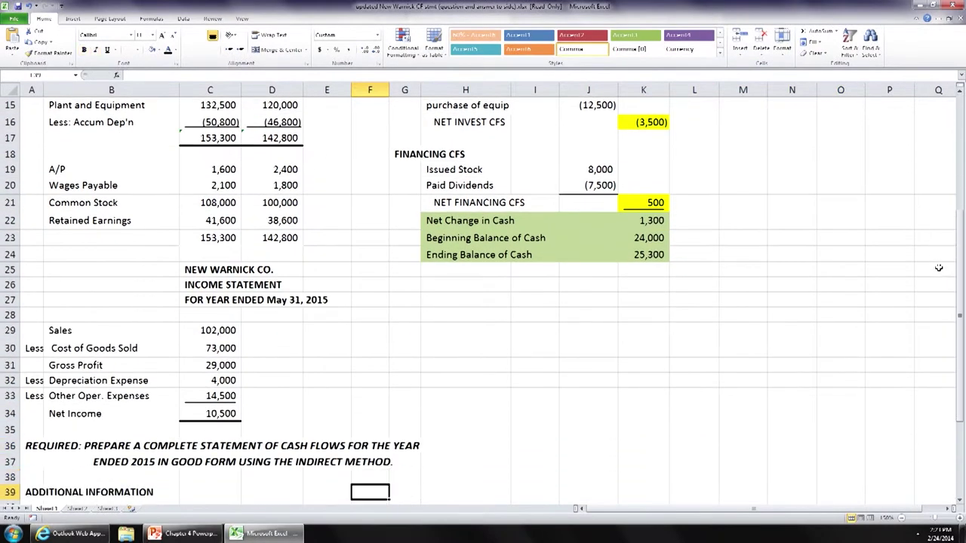
{"action": "key", "text": "Left"}
{"action": "key", "text": "Up"}
{"action": "key", "text": "Left"}
{"action": "key", "text": "Up"}
{"action": "key", "text": "Up"}
{"action": "key", "text": "Up"}
{"action": "key", "text": "Up"}
{"action": "key", "text": "Up"}
{"action": "key", "text": "Up"}
{"action": "key", "text": "Left"}
{"action": "key", "text": "Up"}
{"action": "key", "text": "Up"}
{"action": "key", "text": "Up"}
{"action": "key", "text": "Up"}
{"action": "key", "text": "Up"}
{"action": "key", "text": "Up"}
{"action": "key", "text": "Up"}
{"action": "key", "text": "Up"}
{"action": "key", "text": "Up"}
{"action": "key", "text": "Up"}
{"action": "key", "text": "Up"}
{"action": "key", "text": "Up"}
{"action": "key", "text": "Up"}
{"action": "key", "text": "Up"}
{"action": "key", "text": "Up"}
{"action": "key", "text": "Up"}
{"action": "key", "text": "Up"}
{"action": "key", "text": "Up"}
{"action": "key", "text": "Up"}
{"action": "key", "text": "Up"}
{"action": "key", "text": "Up"}
{"action": "key", "text": "Right"}
{"action": "key", "text": "Right"}
{"action": "key", "text": "Right"}
{"action": "key", "text": "Right"}
{"action": "key", "text": "Right"}
{"action": "key", "text": "Right"}
{"action": "key", "text": "Right"}
{"action": "key", "text": "Down"}
{"action": "key", "text": "Down"}
{"action": "key", "text": "Down"}
{"action": "key", "text": "Down"}
{"action": "key", "text": "Down"}
{"action": "key", "text": "Right"}
{"action": "key", "text": "Right"}
{"action": "key", "text": "Right"}
{"action": "key", "text": "Right"}
{"action": "key", "text": "Down"}
{"action": "key", "text": "Down"}
{"action": "key", "text": "Down"}
{"action": "key", "text": "Down"}
{"action": "key", "text": "Down"}
{"action": "key", "text": "Up"}
{"action": "key", "text": "Up"}
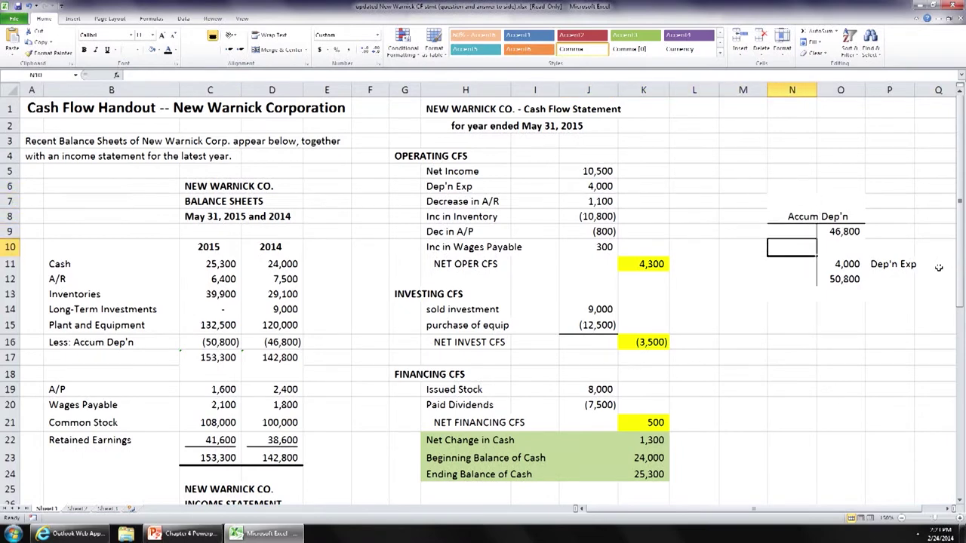
{"action": "key", "text": "Up"}
{"action": "key", "text": "Down"}
{"action": "key", "text": "Down"}
{"action": "scroll", "coordinate": [312, 237], "scroll_direction": "down", "scroll_amount": 9}
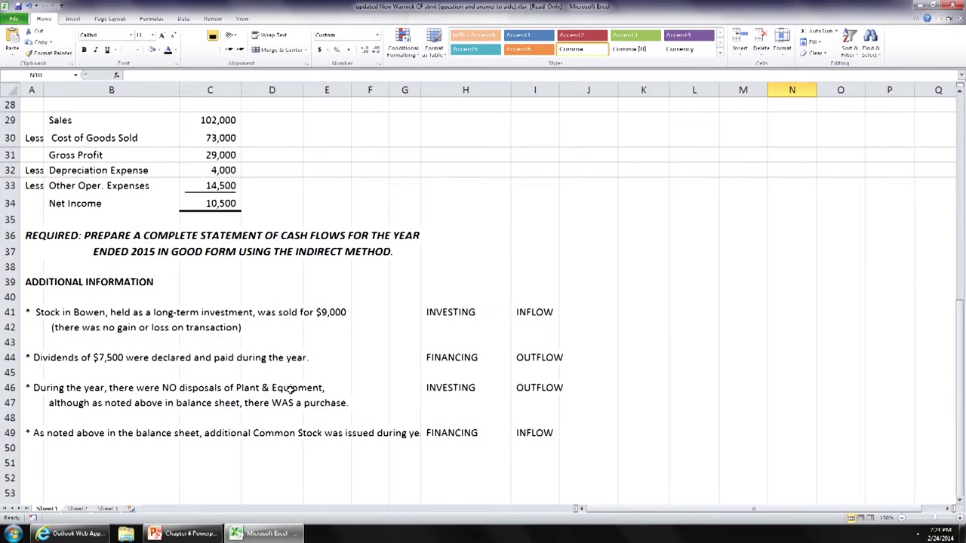
{"action": "scroll", "coordinate": [280, 377], "scroll_direction": "up", "scroll_amount": 9}
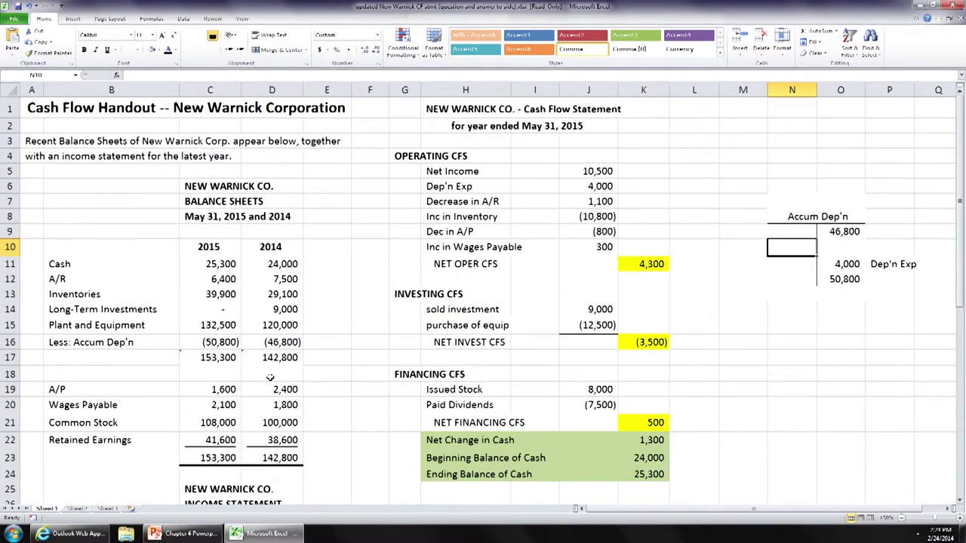
- Label the T-account's debit entry "Disposal of FA" across M10:M11 and enter 0 in N11
{"action": "left_click", "coordinate": [794, 269]}
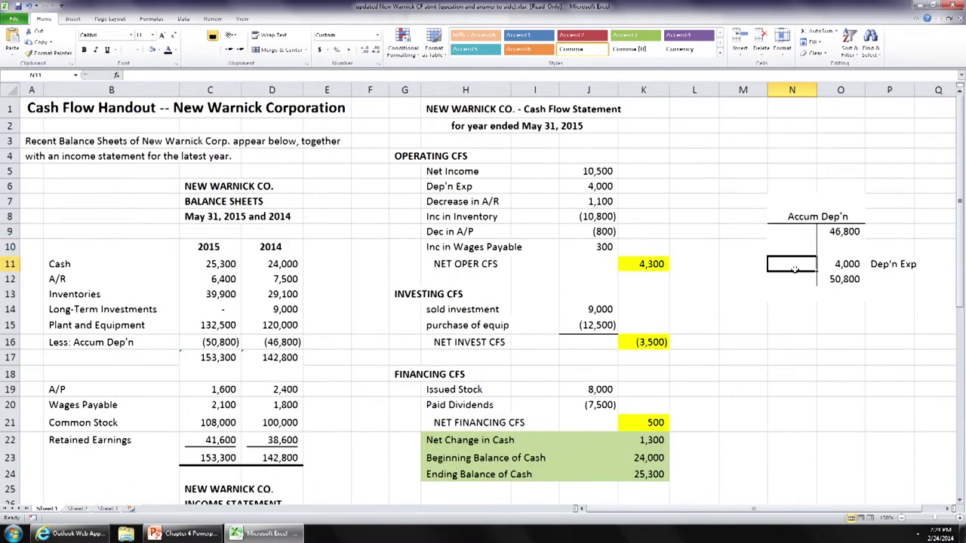
{"action": "key", "text": "Return"}
{"action": "key", "text": "Up"}
{"action": "key", "text": "Left"}
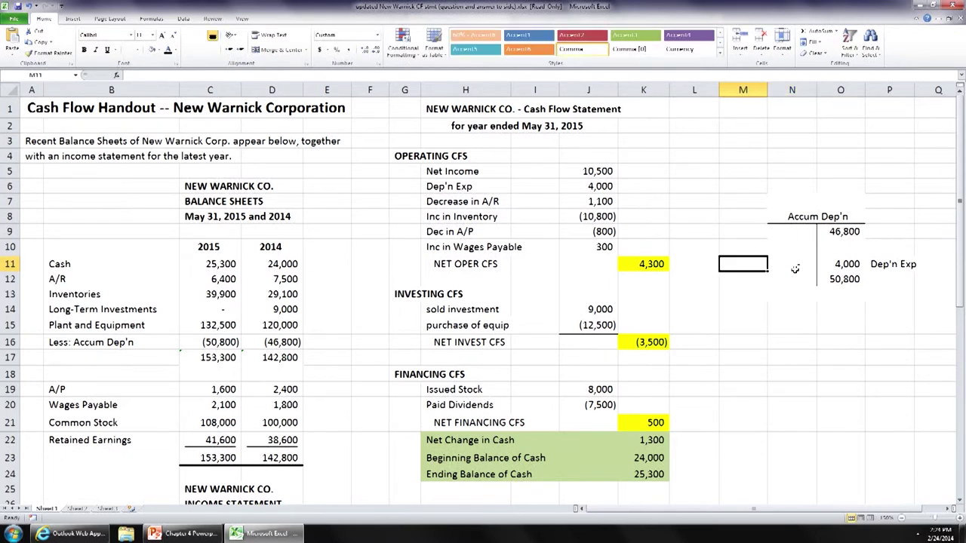
{"action": "key", "text": "Up"}
{"action": "type", "text": "Disposal"}
{"action": "key", "text": "BackSpace"}
{"action": "key", "text": "BackSpace"}
{"action": "type", "text": "sal"}
{"action": "key", "text": "Return"}
{"action": "type", "text": "of asse"}
{"action": "key", "text": "BackSpace"}
{"action": "key", "text": "BackSpace"}
{"action": "key", "text": "BackSpace"}
{"action": "key", "text": "BackSpace"}
{"action": "key", "text": "BackSpace"}
{"action": "type", "text": "FA"}
{"action": "key", "text": "Return"}
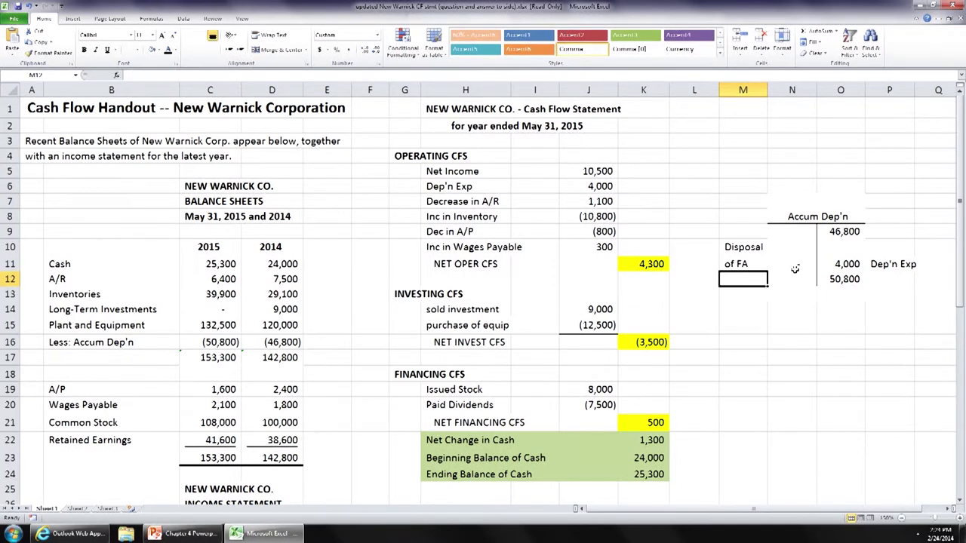
{"action": "left_click", "coordinate": [789, 170]}
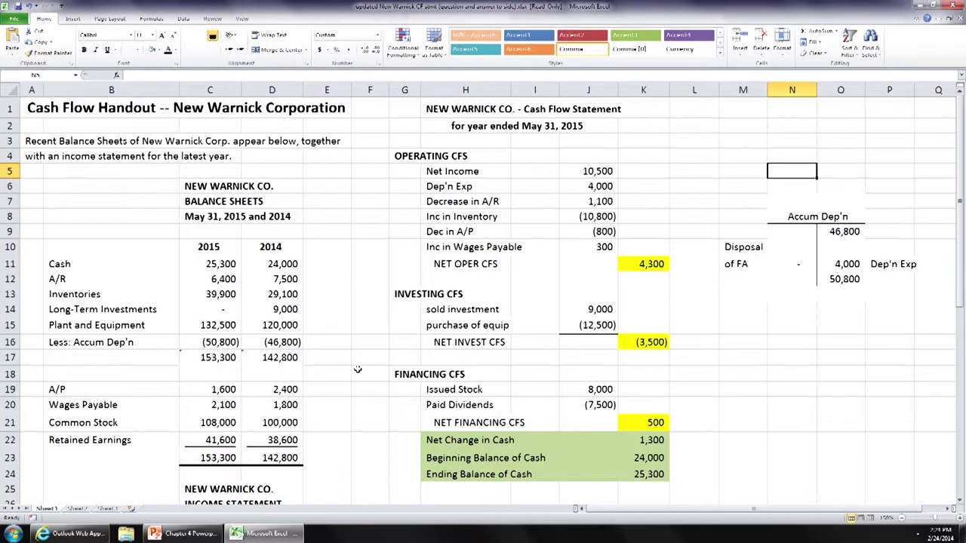
- Compare the income statement's depreciation expense in C32 with the two years' accumulated depreciation balances in C16:D16
{"action": "scroll", "coordinate": [358, 369], "scroll_direction": "down", "scroll_amount": 6}
{"action": "left_click", "coordinate": [223, 316]}
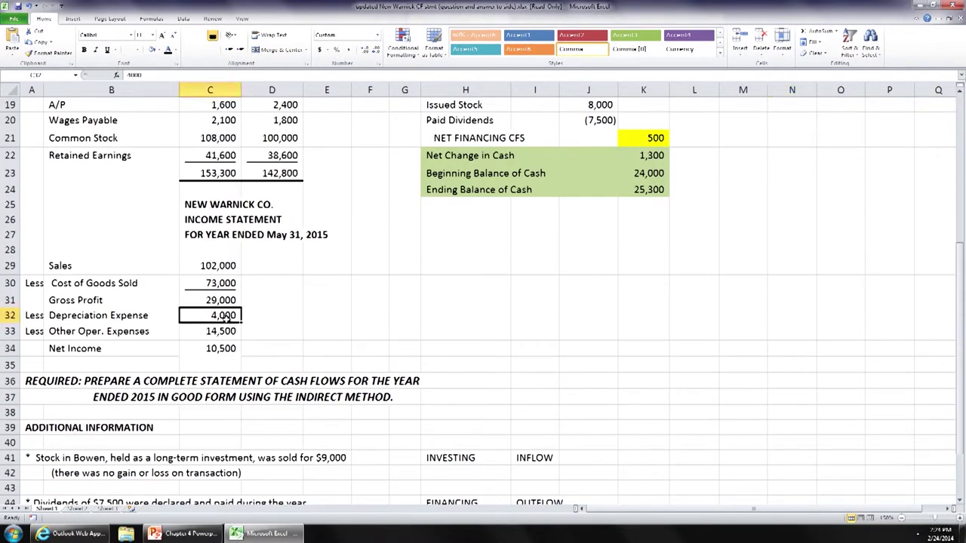
{"action": "scroll", "coordinate": [386, 350], "scroll_direction": "up", "scroll_amount": 6}
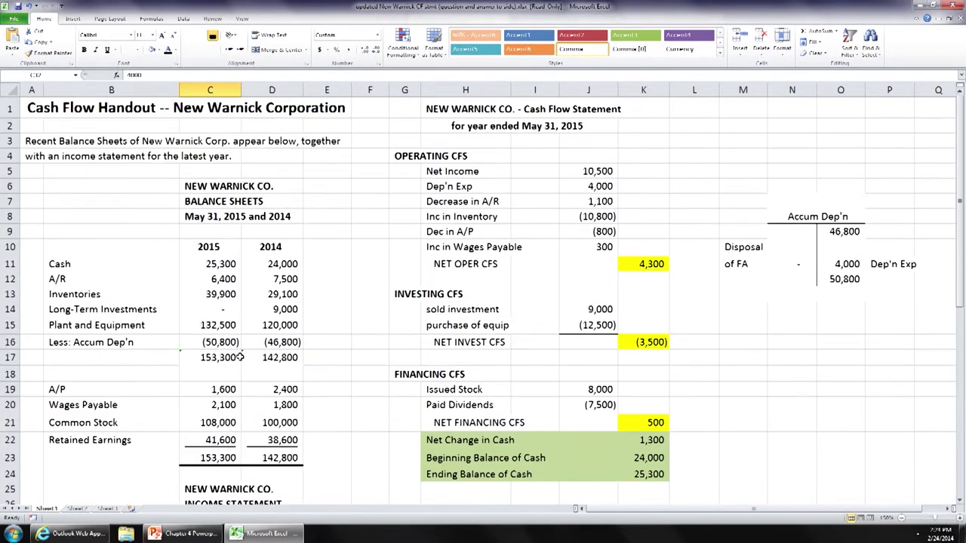
{"action": "left_click", "coordinate": [238, 342]}
{"action": "left_click_drag", "start_coordinate": [239, 343], "coordinate": [282, 343]}
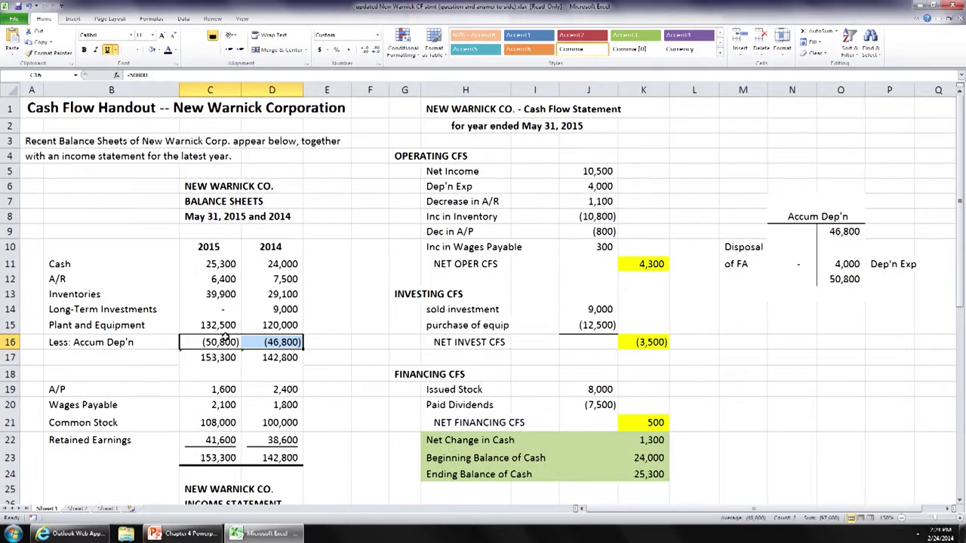
{"action": "scroll", "coordinate": [332, 341], "scroll_direction": "down", "scroll_amount": 5}
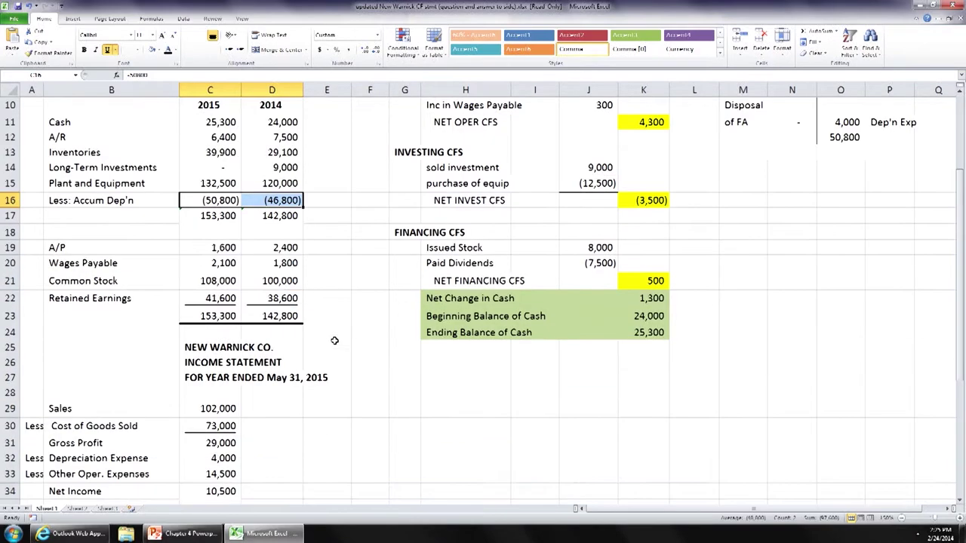
{"action": "left_click", "coordinate": [236, 362]}
{"action": "scroll", "coordinate": [322, 293], "scroll_direction": "up", "scroll_amount": 4}
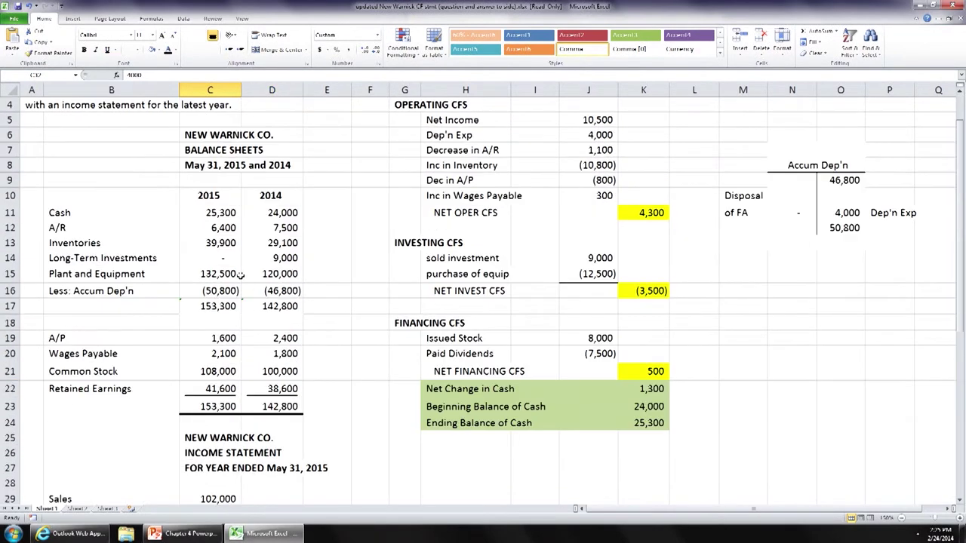
{"action": "scroll", "coordinate": [322, 286], "scroll_direction": "up", "scroll_amount": 1}
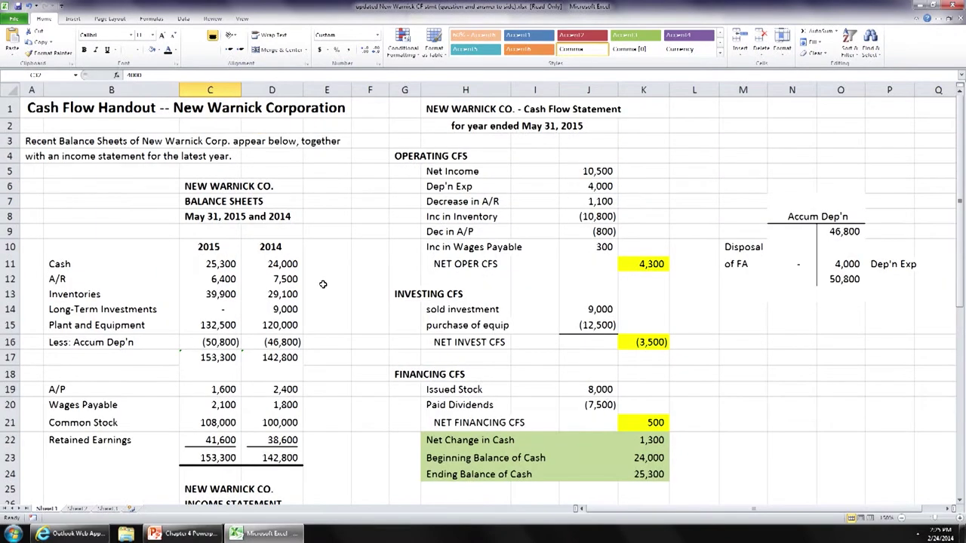
- Trace the T-account from its beginning balance through the disposal and depreciation entries to its ending balance
{"action": "left_click", "coordinate": [795, 265]}
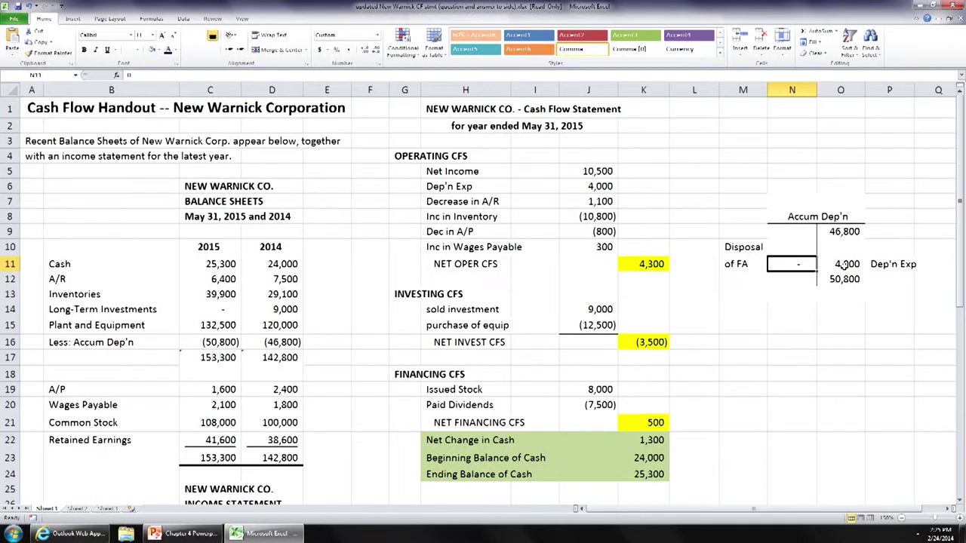
{"action": "left_click", "coordinate": [845, 264]}
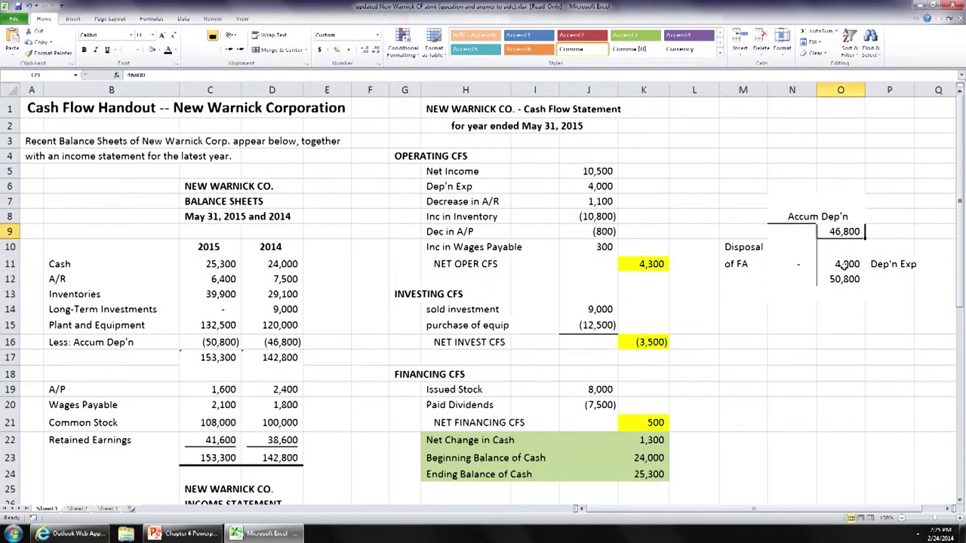
{"action": "key", "text": "Up"}
{"action": "key", "text": "Down"}
{"action": "key", "text": "Down"}
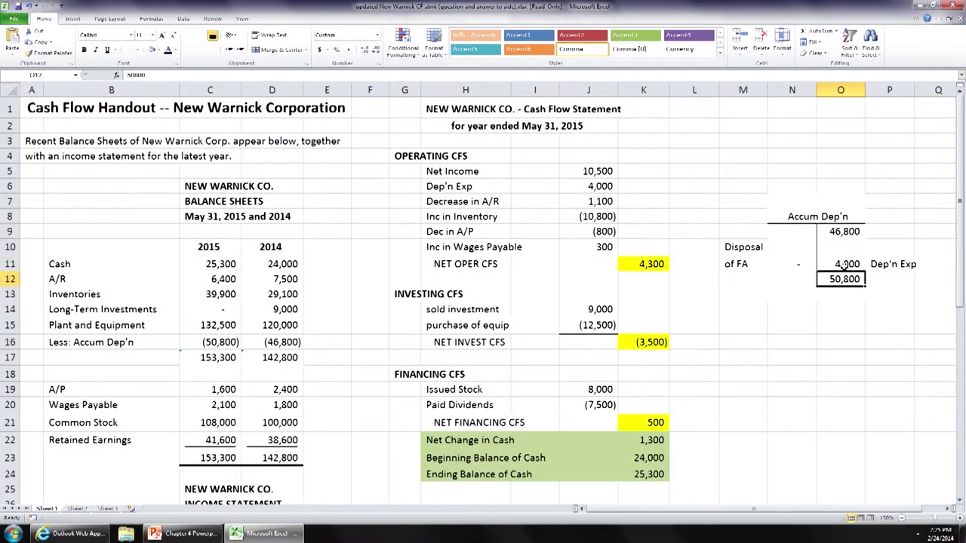
{"action": "key", "text": "Up"}
{"action": "key", "text": "Left"}
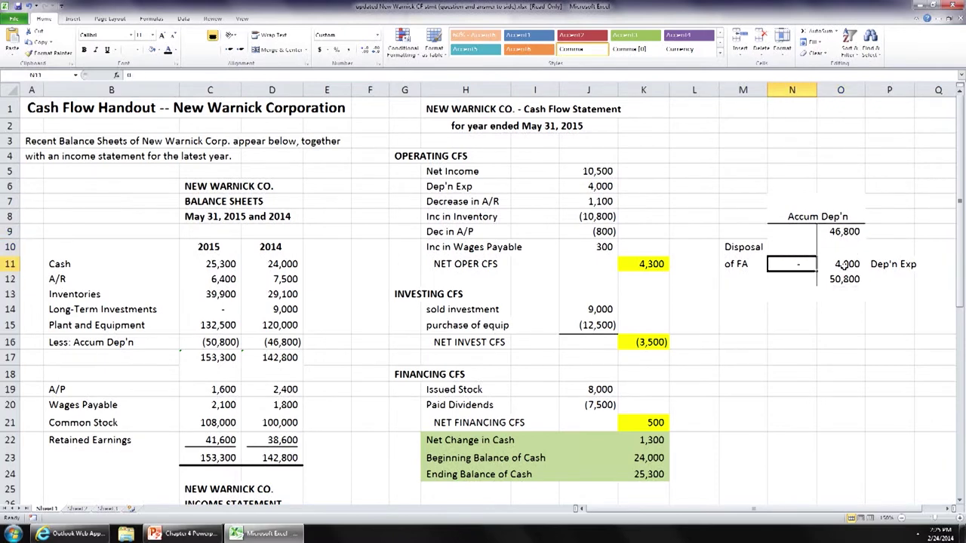
- Clear the disposal and depreciation amounts in N11 and O11, and point out the two balances and the blank entries
{"action": "key", "text": "Right"}
{"action": "key", "text": "Delete"}
{"action": "key", "text": "Down"}
{"action": "key", "text": "Down"}
{"action": "key", "text": "Down"}
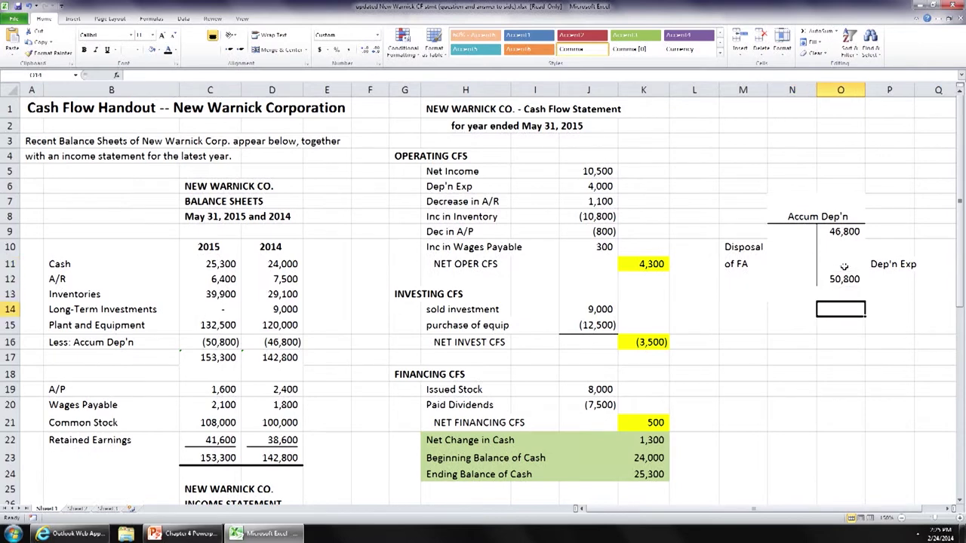
{"action": "left_click", "coordinate": [855, 229]}
{"action": "left_click", "coordinate": [847, 281]}
{"action": "left_click_drag", "start_coordinate": [842, 261], "coordinate": [795, 260]}
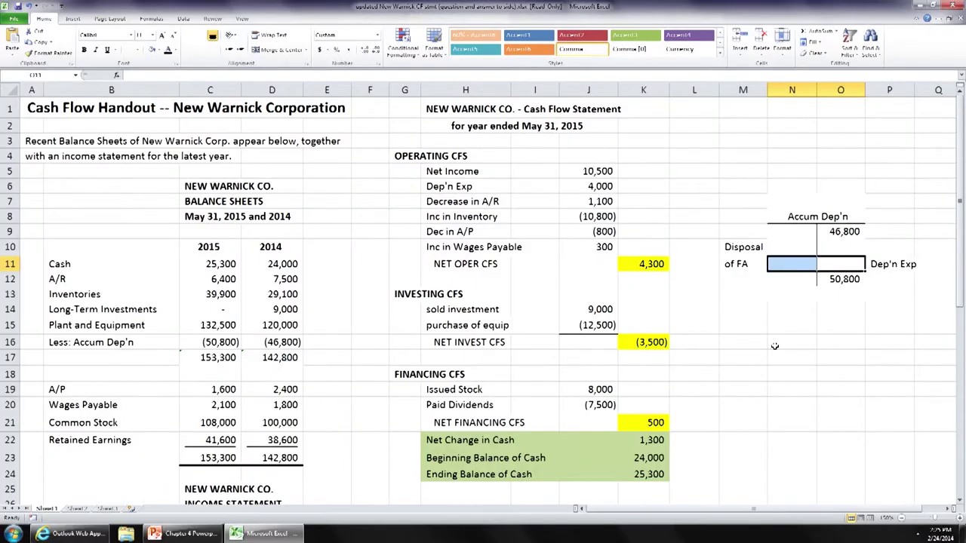
- Enter 0 for the disposal of fixed assets in N11 and 4,000 for depreciation expense in O11
{"action": "key", "text": "shift+Right"}
{"action": "key", "text": "Left"}
{"action": "type", "text": "0"}
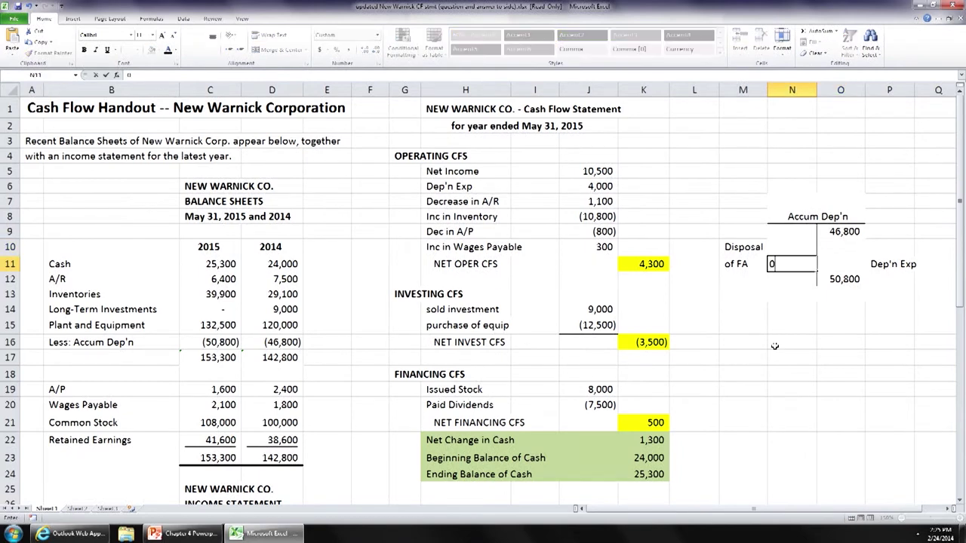
{"action": "key", "text": "Return"}
{"action": "key", "text": "Up"}
{"action": "key", "text": "Right"}
{"action": "type", "text": "4000"}
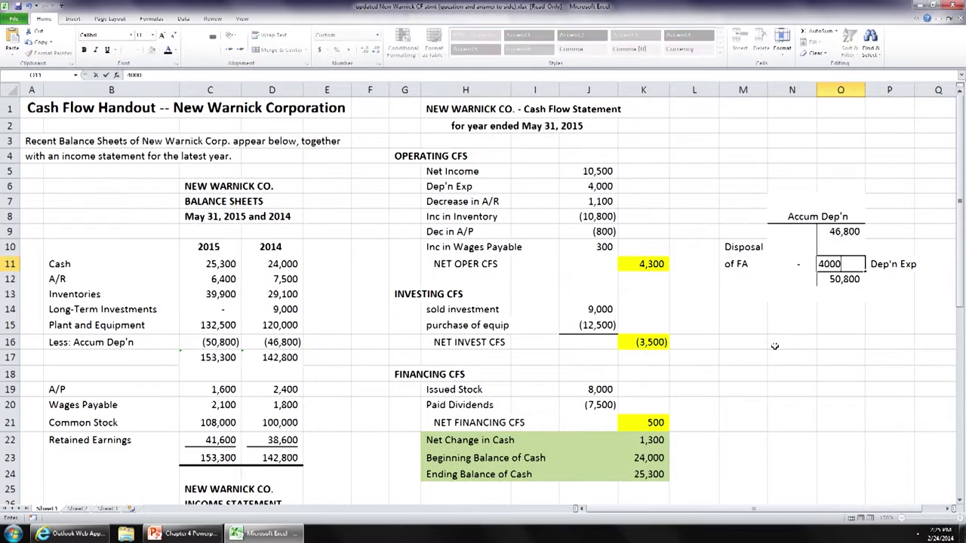
{"action": "key", "text": "Return"}
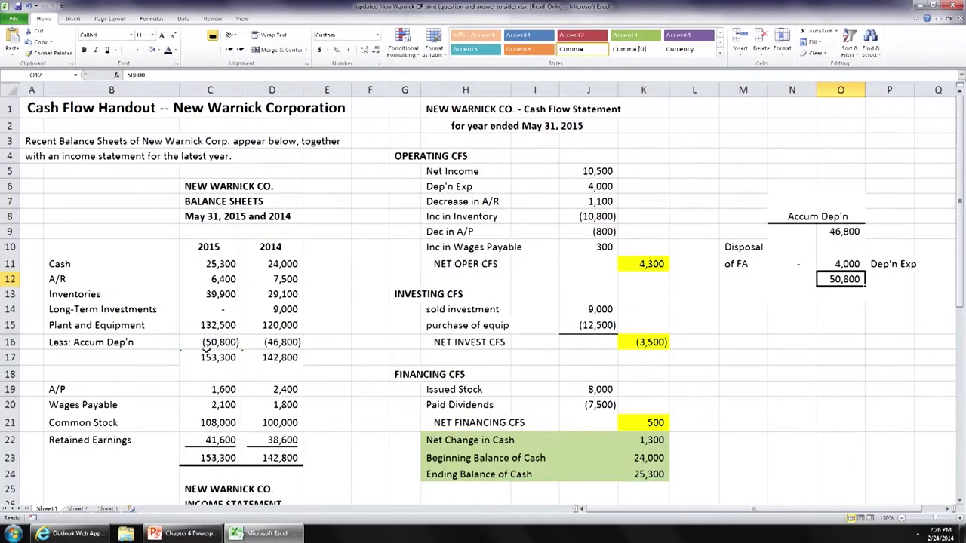
- Match the Accum Dep'n, A/P and Wages Payable balance sheet rows to their lines in the operating cash flows
{"action": "left_click_drag", "start_coordinate": [206, 347], "coordinate": [249, 345]}
{"action": "left_click_drag", "start_coordinate": [140, 345], "coordinate": [269, 347]}
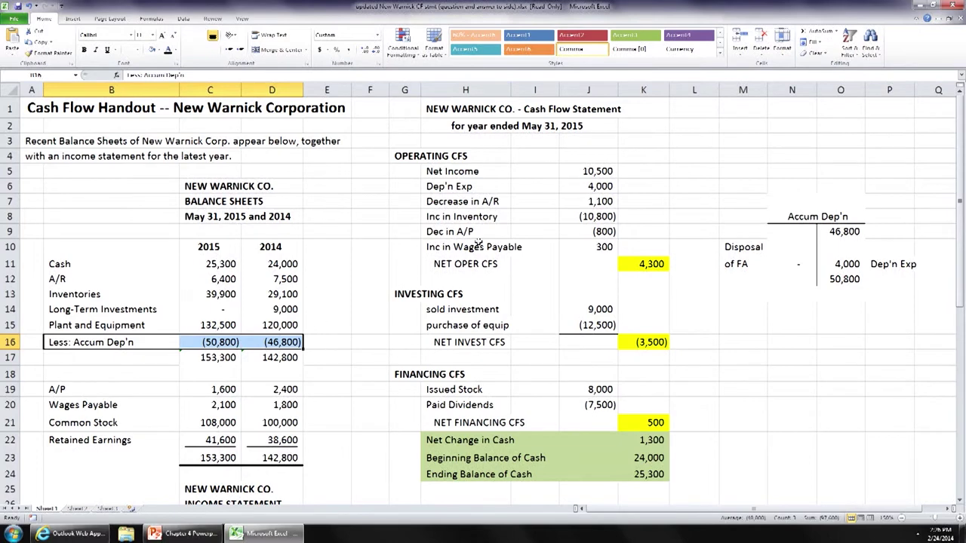
{"action": "left_click_drag", "start_coordinate": [451, 188], "coordinate": [596, 190]}
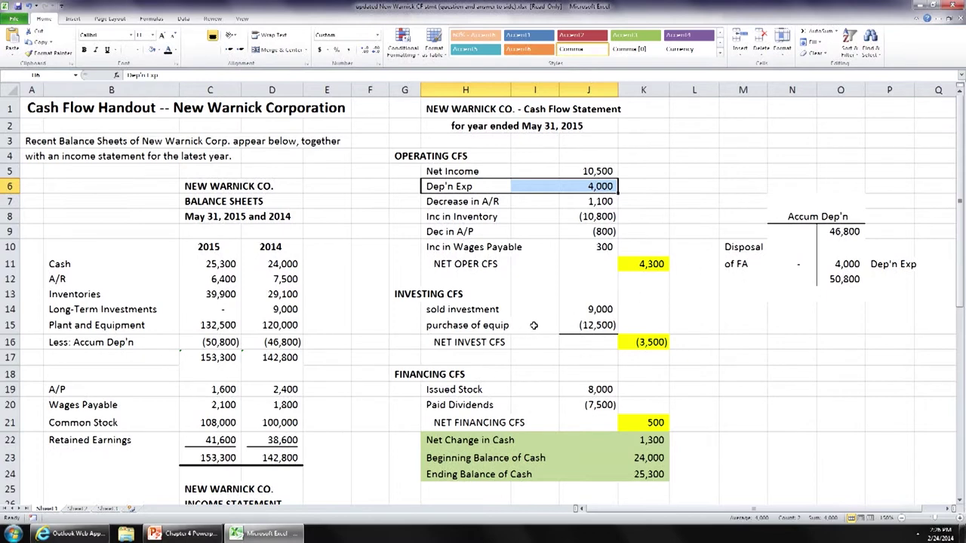
{"action": "left_click_drag", "start_coordinate": [92, 392], "coordinate": [286, 393]}
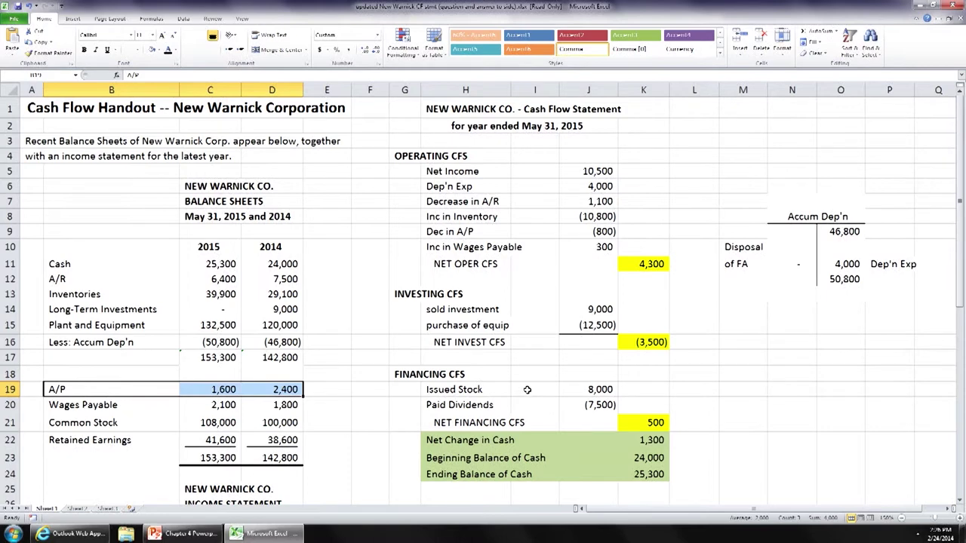
{"action": "left_click_drag", "start_coordinate": [445, 232], "coordinate": [587, 233]}
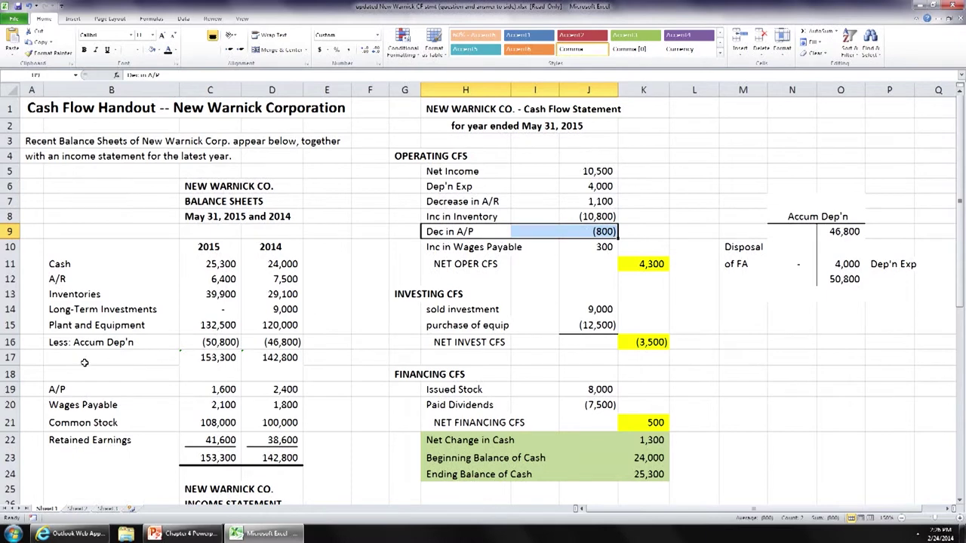
{"action": "left_click_drag", "start_coordinate": [111, 408], "coordinate": [296, 411]}
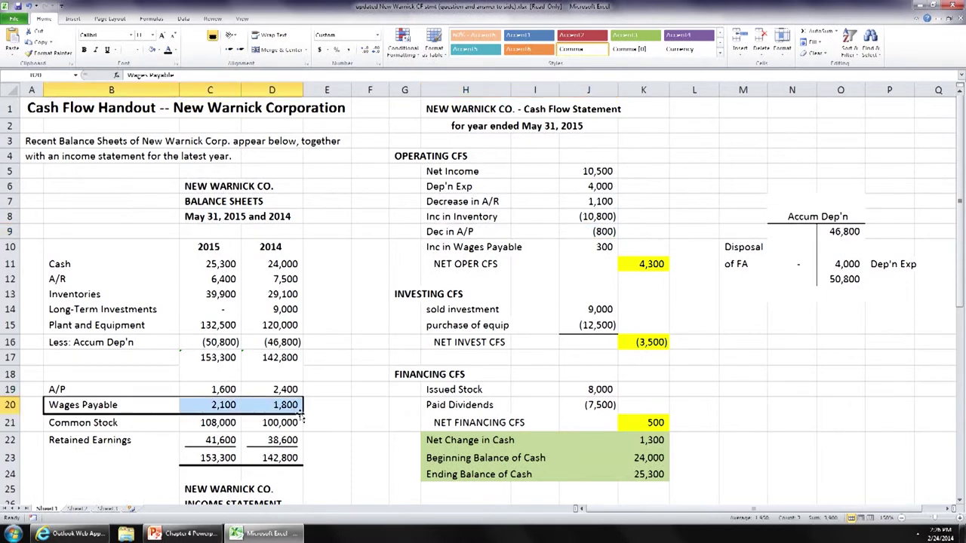
{"action": "left_click_drag", "start_coordinate": [438, 248], "coordinate": [574, 251]}
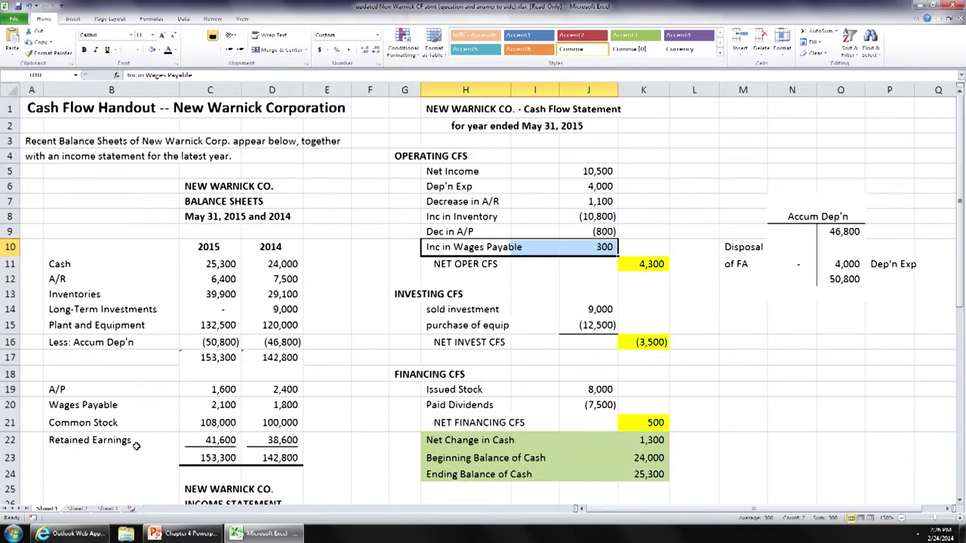
- Match the Common Stock row to the Issued Stock line under financing cash flows, and examine the Retained Earnings row
{"action": "left_click", "coordinate": [62, 424]}
{"action": "left_click_drag", "start_coordinate": [124, 428], "coordinate": [265, 428]}
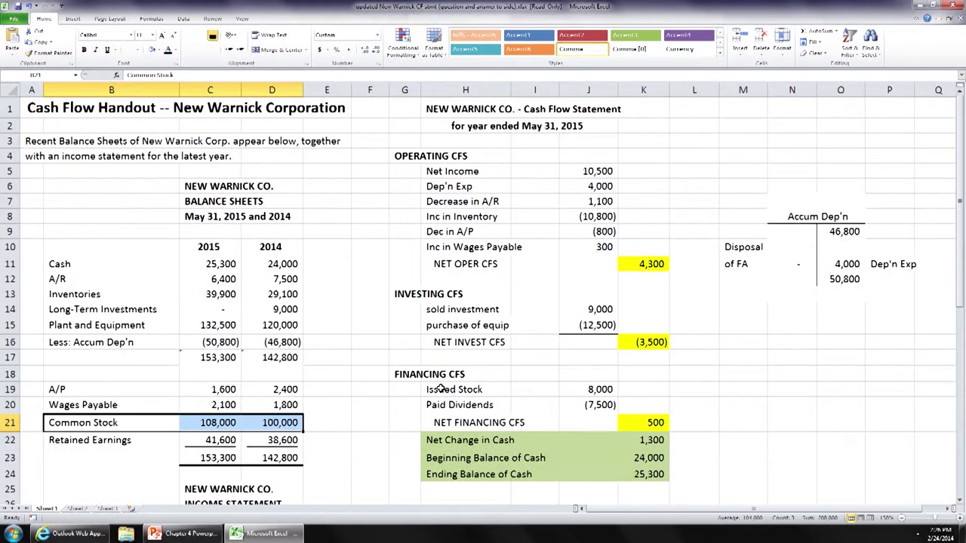
{"action": "left_click_drag", "start_coordinate": [440, 388], "coordinate": [580, 389]}
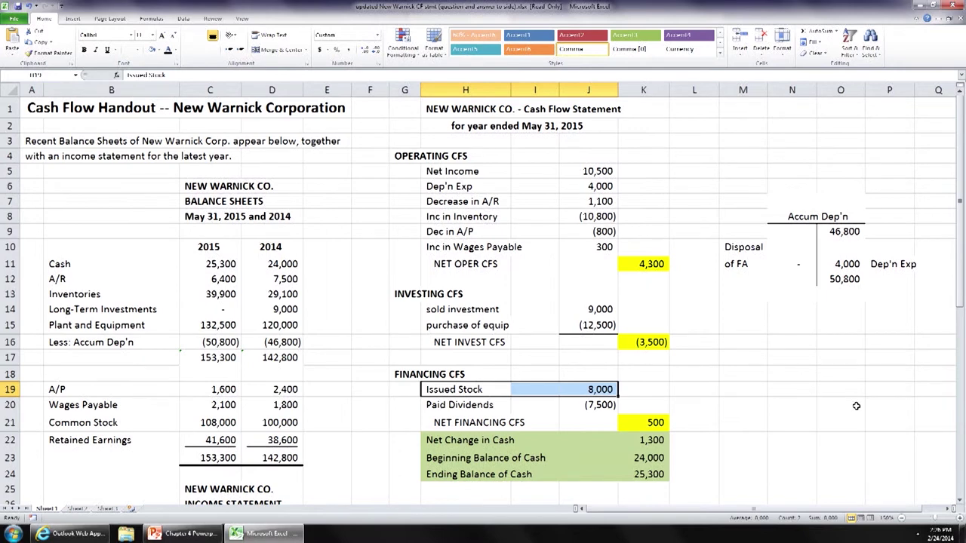
{"action": "left_click", "coordinate": [87, 440]}
{"action": "left_click_drag", "start_coordinate": [160, 445], "coordinate": [284, 459]}
{"action": "left_click_drag", "start_coordinate": [83, 437], "coordinate": [280, 441]}
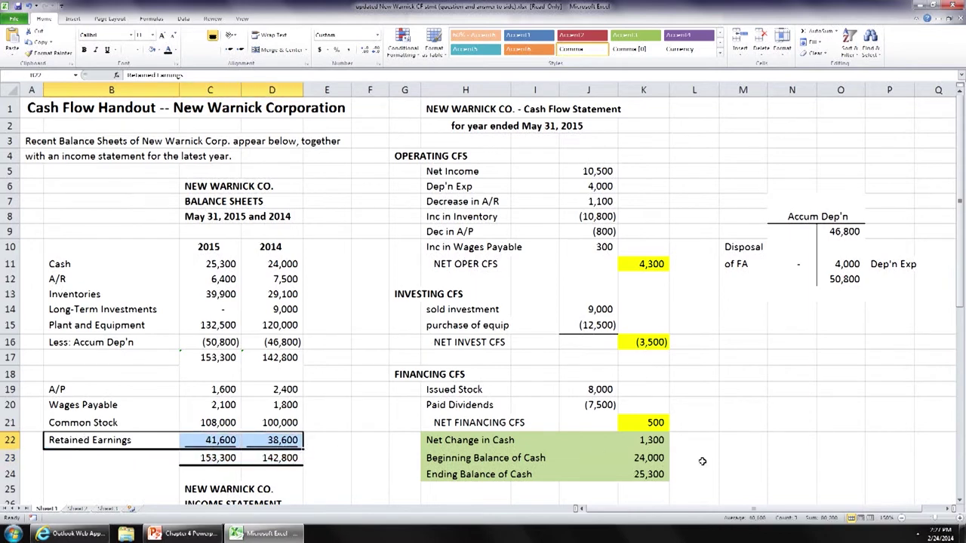